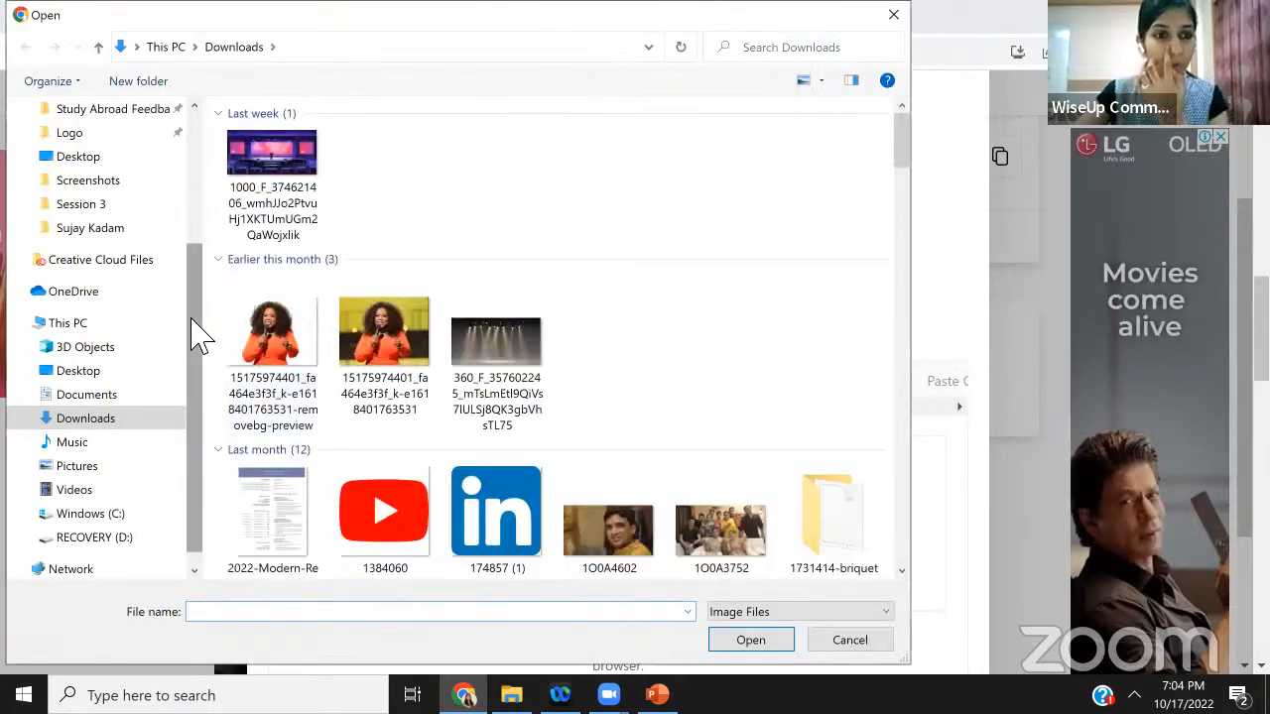
Upload the 'download (4)' logo image from the Logo folder into the online image colour picker
scroll(164, 232, "up", 3)
left_click(71, 340)
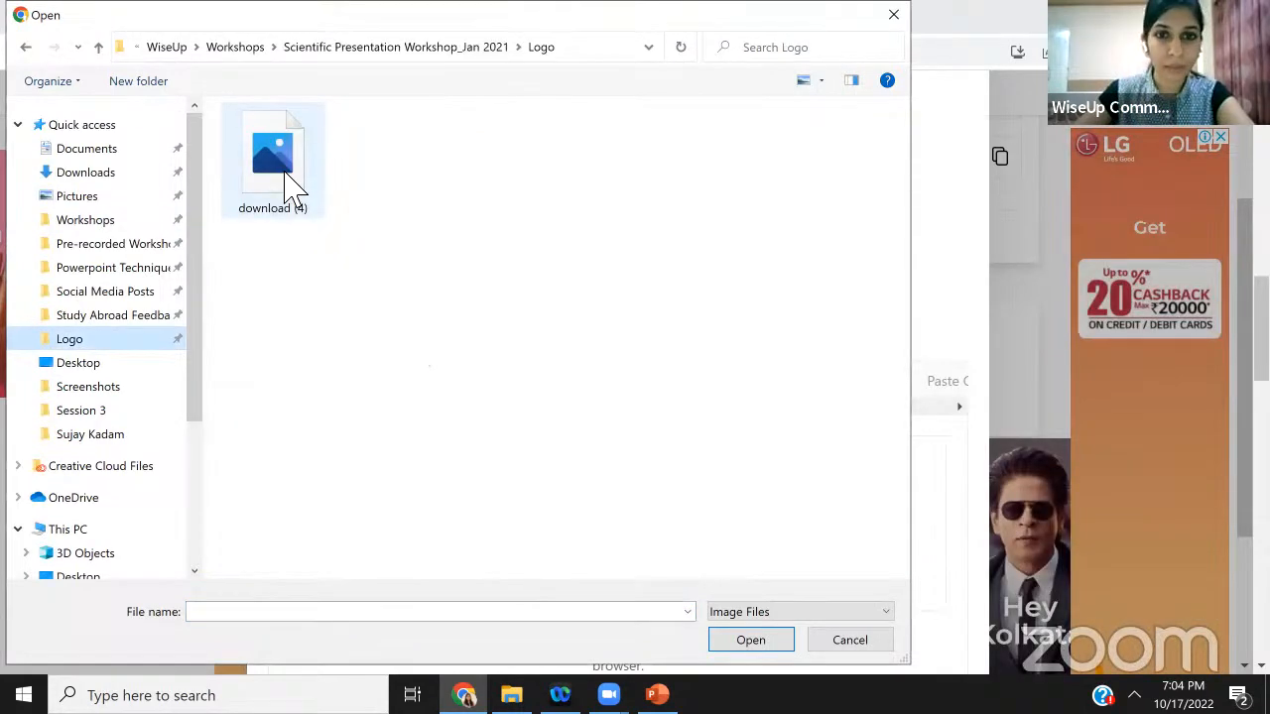
left_click(293, 187)
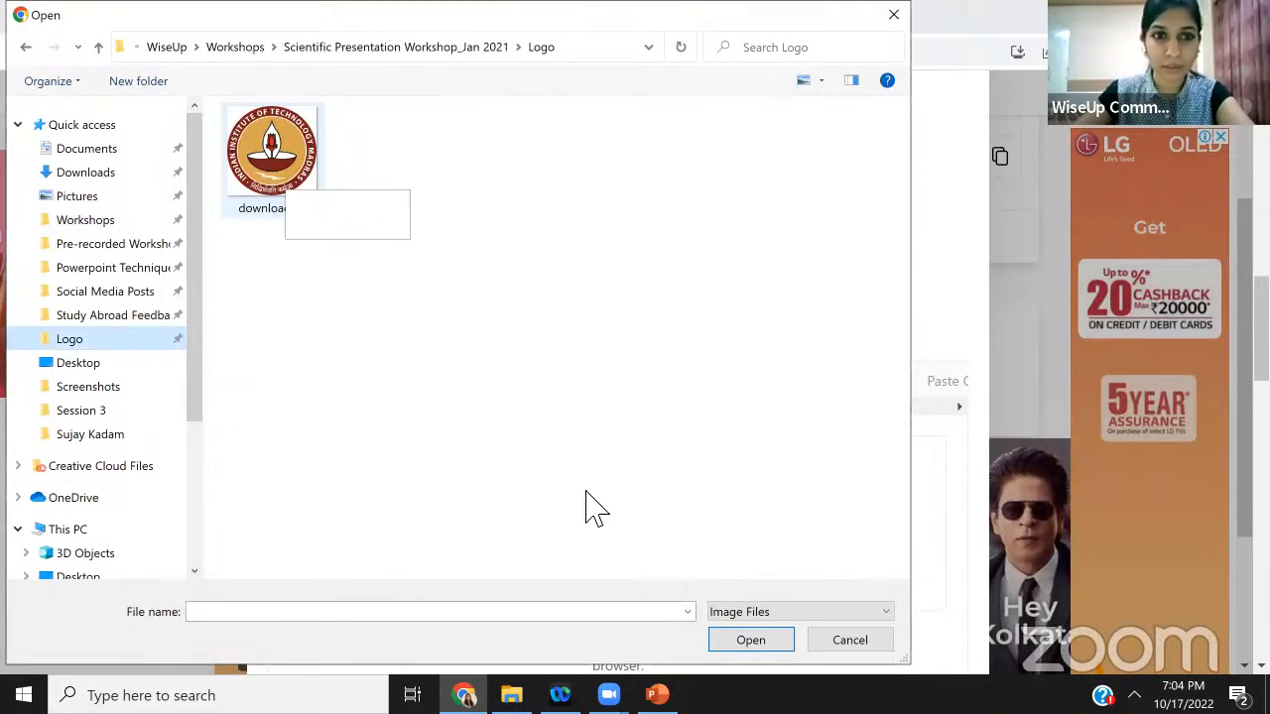
left_click(752, 641)
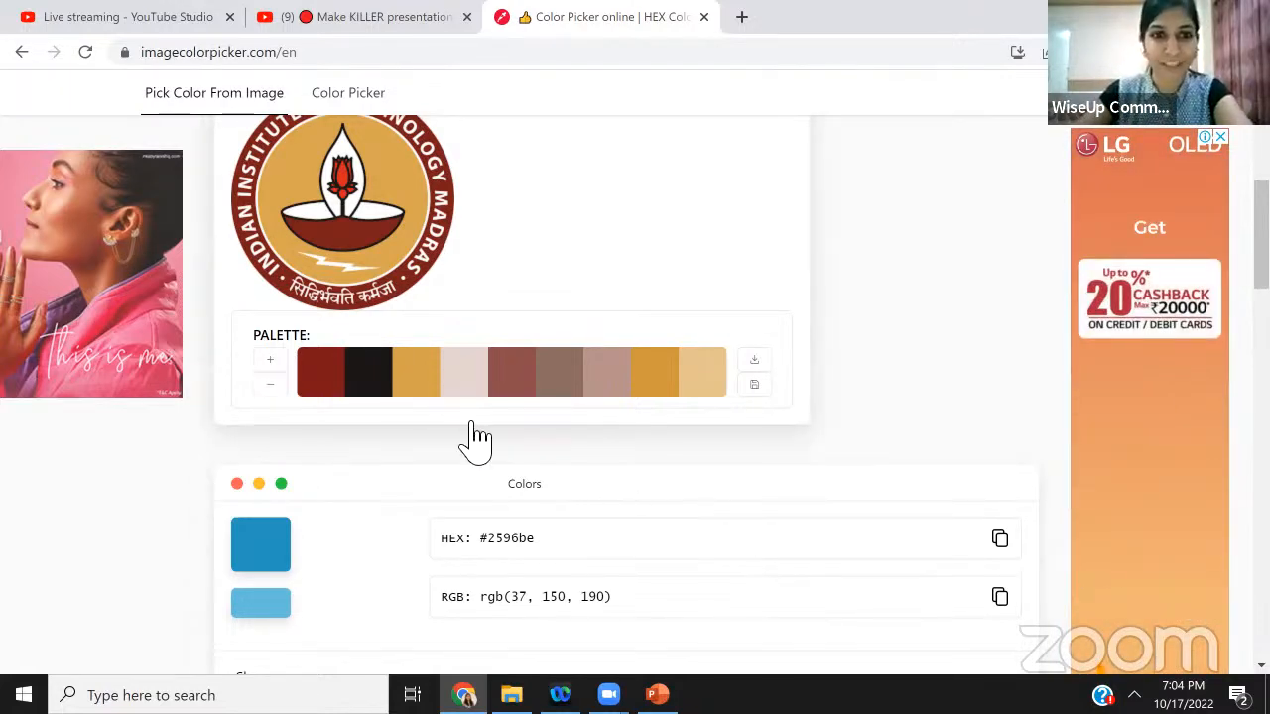
Sample the logo's dark red and gold colours with the picker, selecting the red's HEX code
scroll(475, 436, "up", 2)
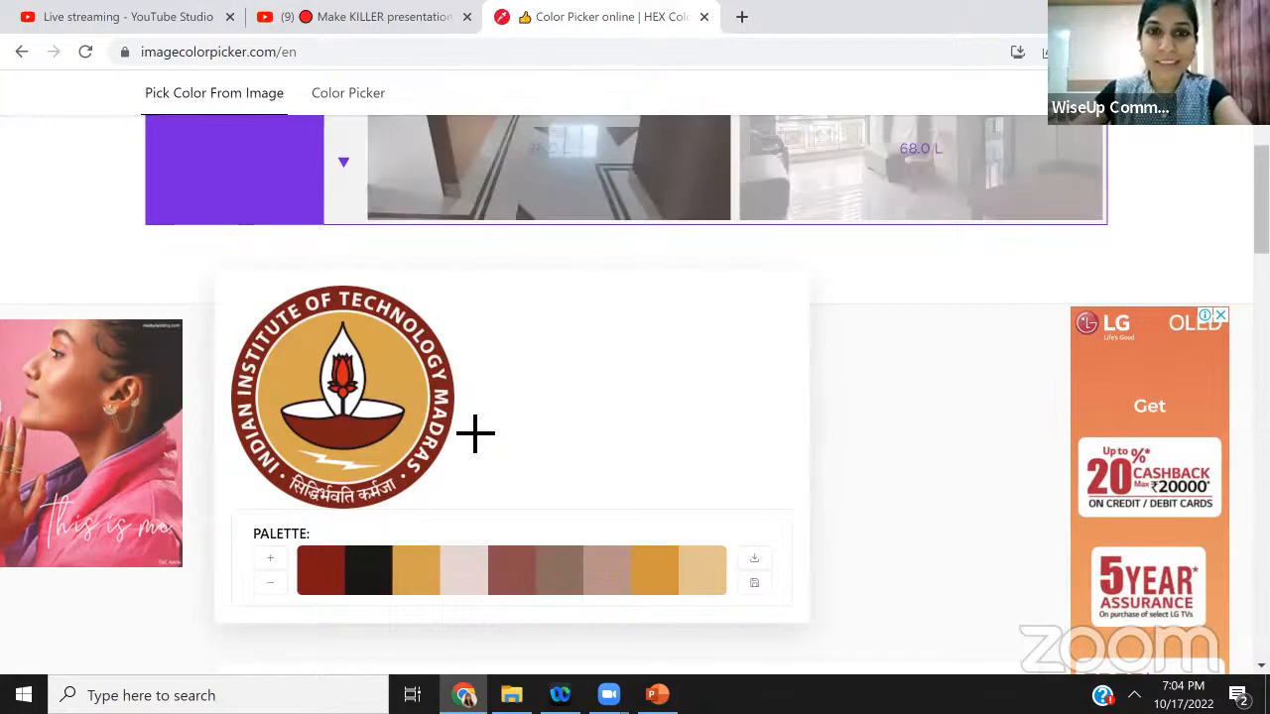
scroll(475, 432, "down", 1)
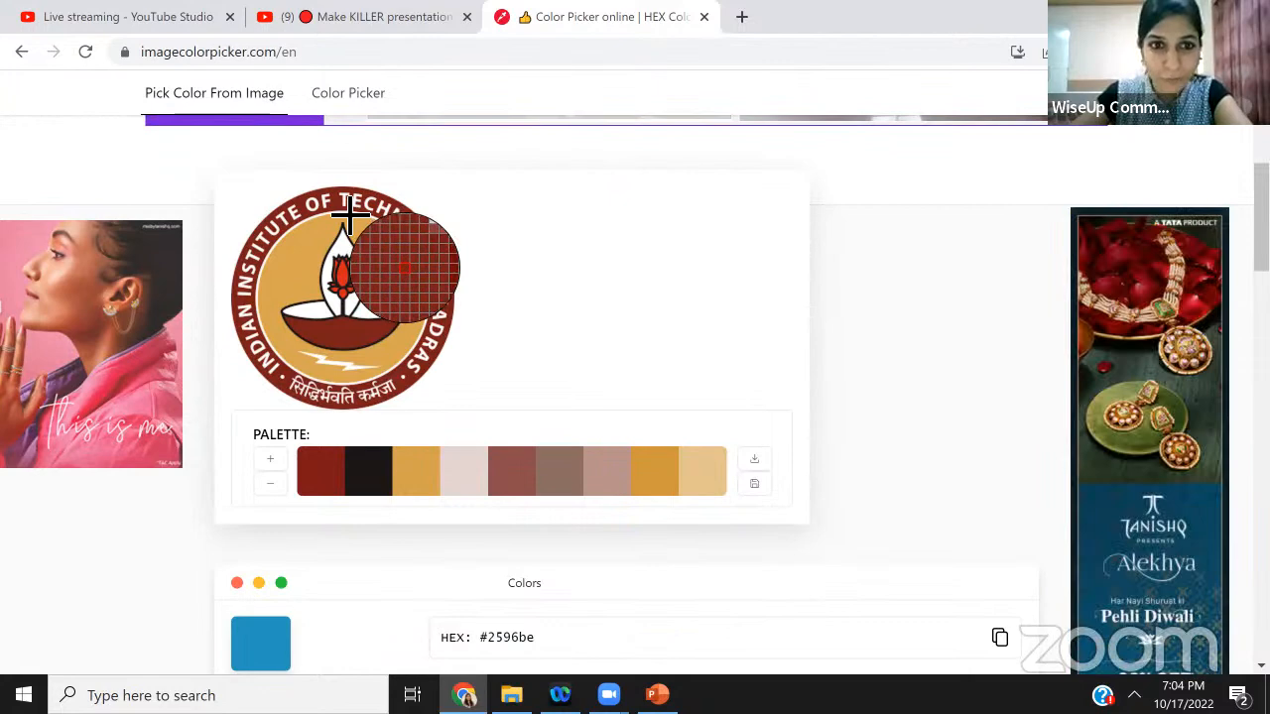
left_click(350, 212)
scroll(504, 533, "down", 1)
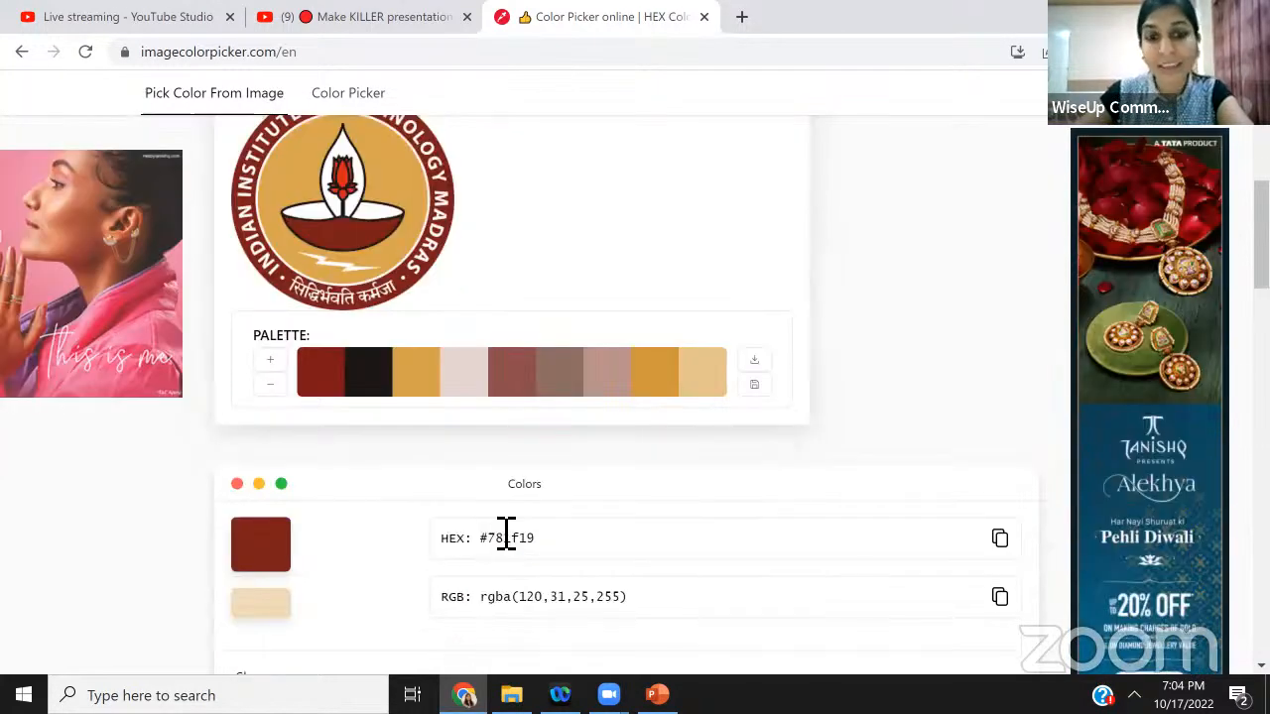
left_click_drag(487, 538, 532, 538)
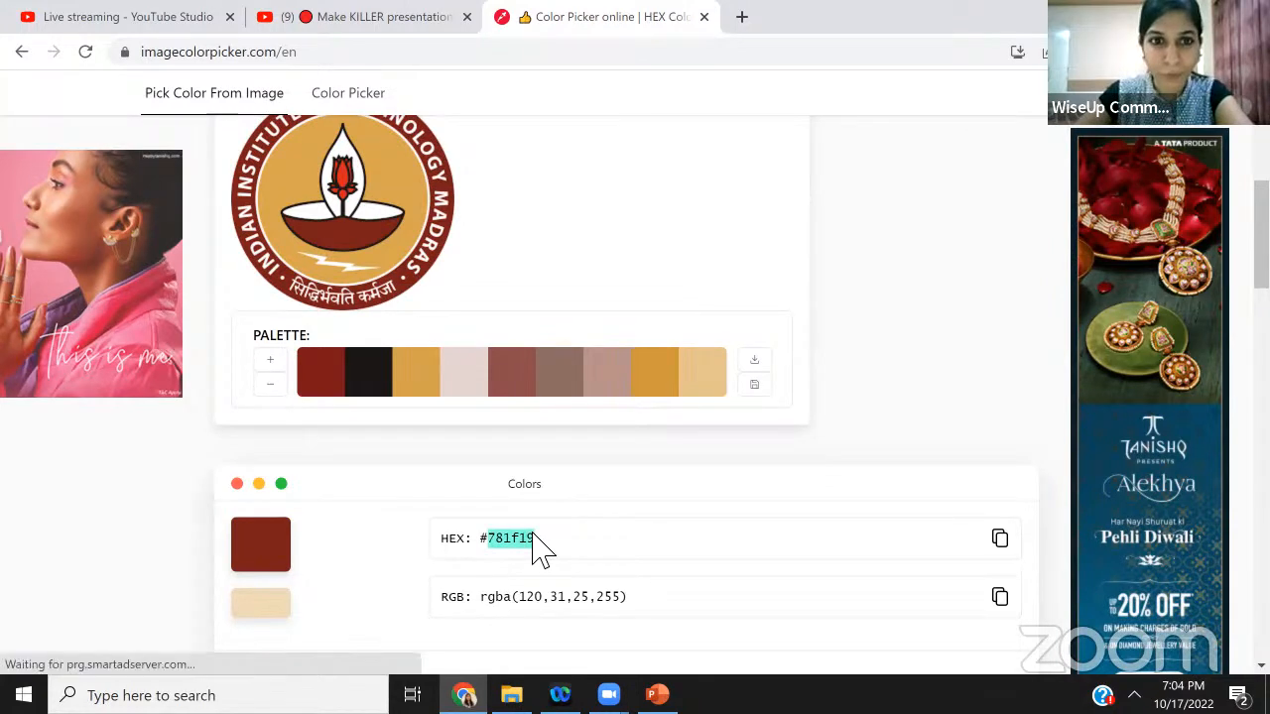
left_click(287, 163)
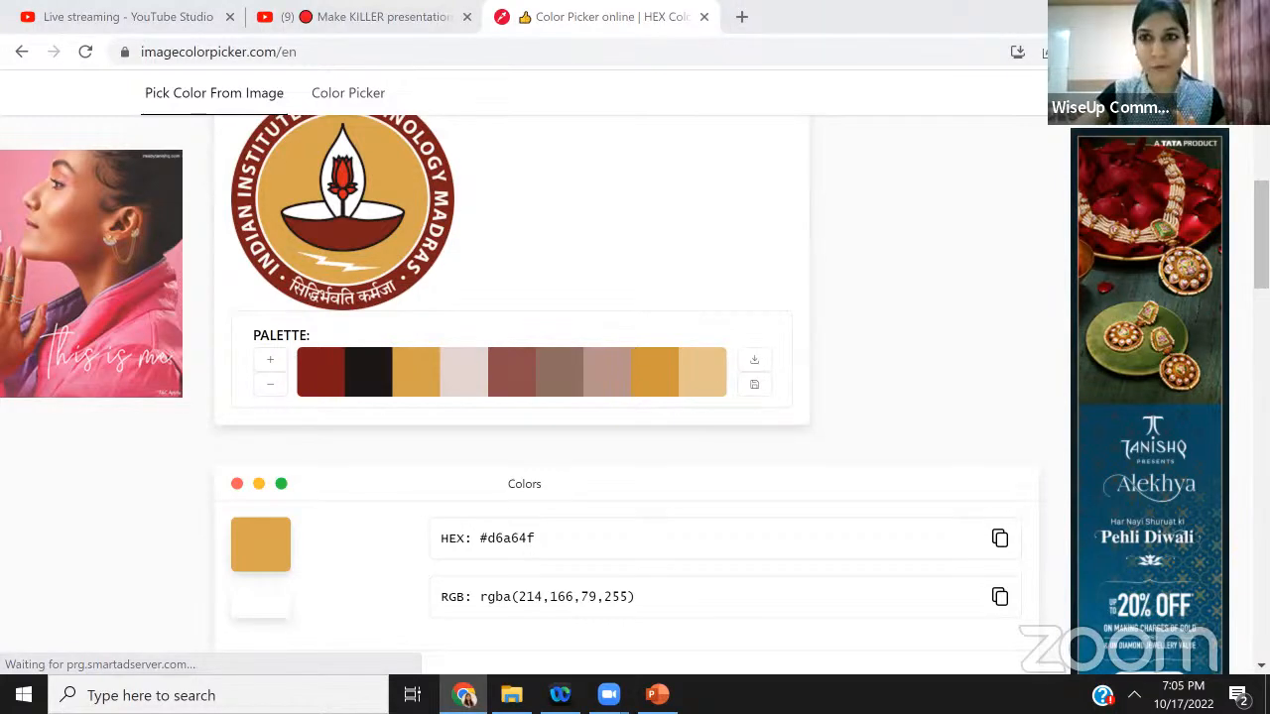
Open coolors.co in a new browser tab
left_click(1202, 14)
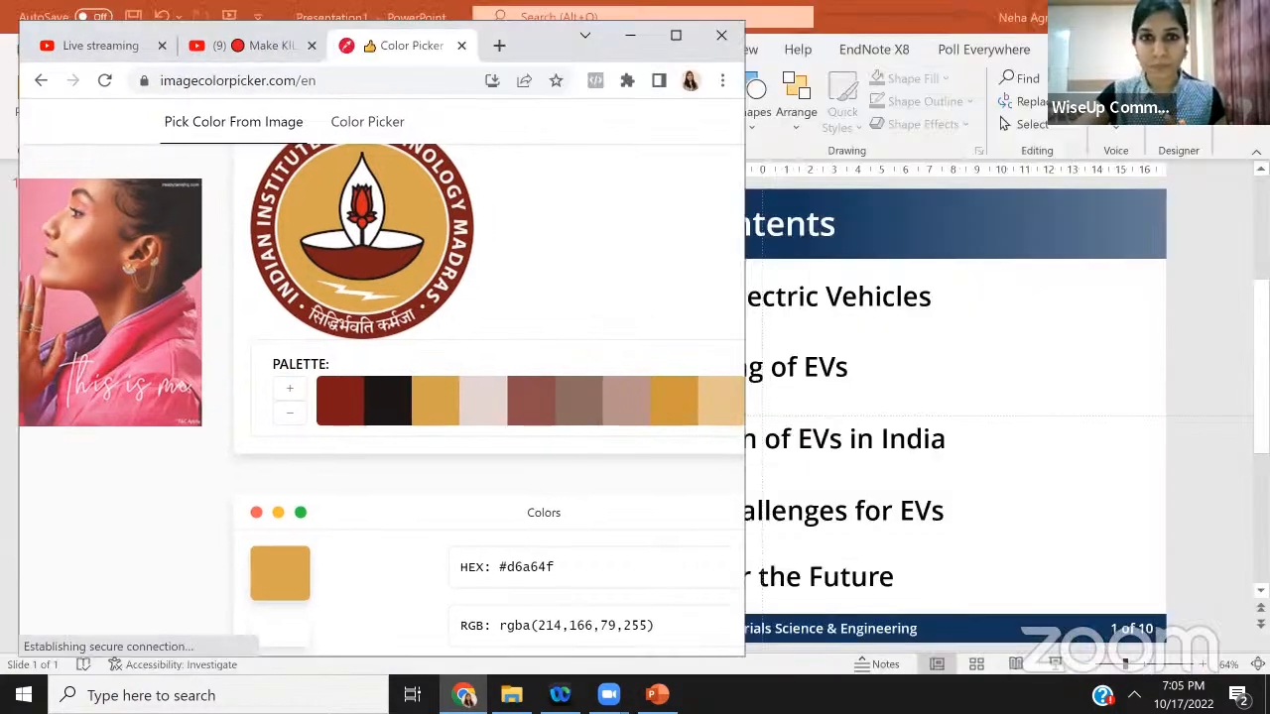
left_click(694, 28)
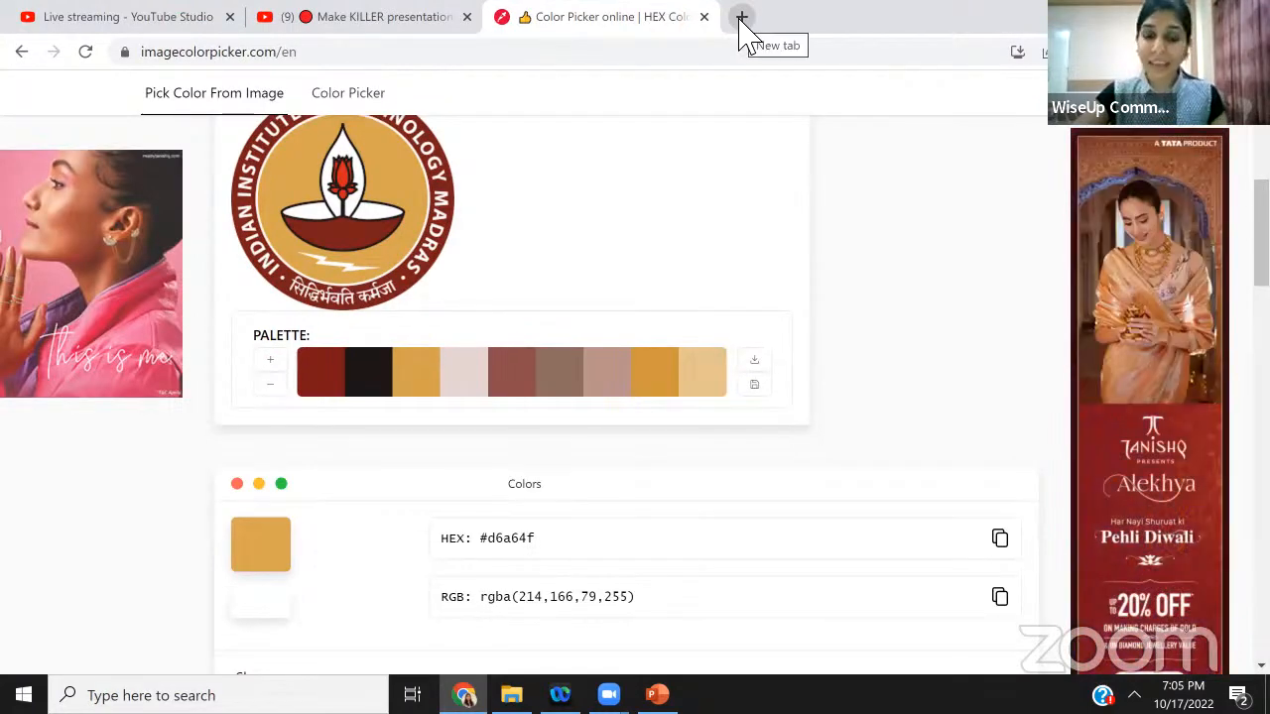
left_click(740, 19)
type("www.coolor")
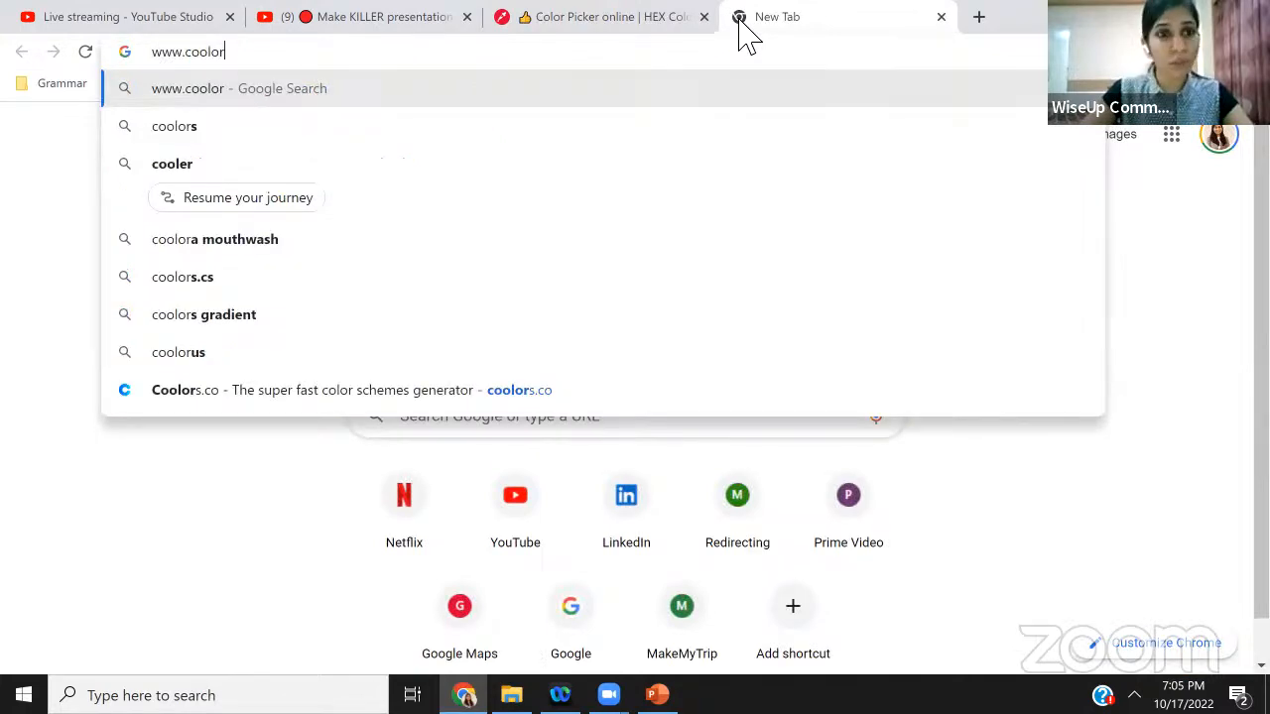
type("s")
key("Return")
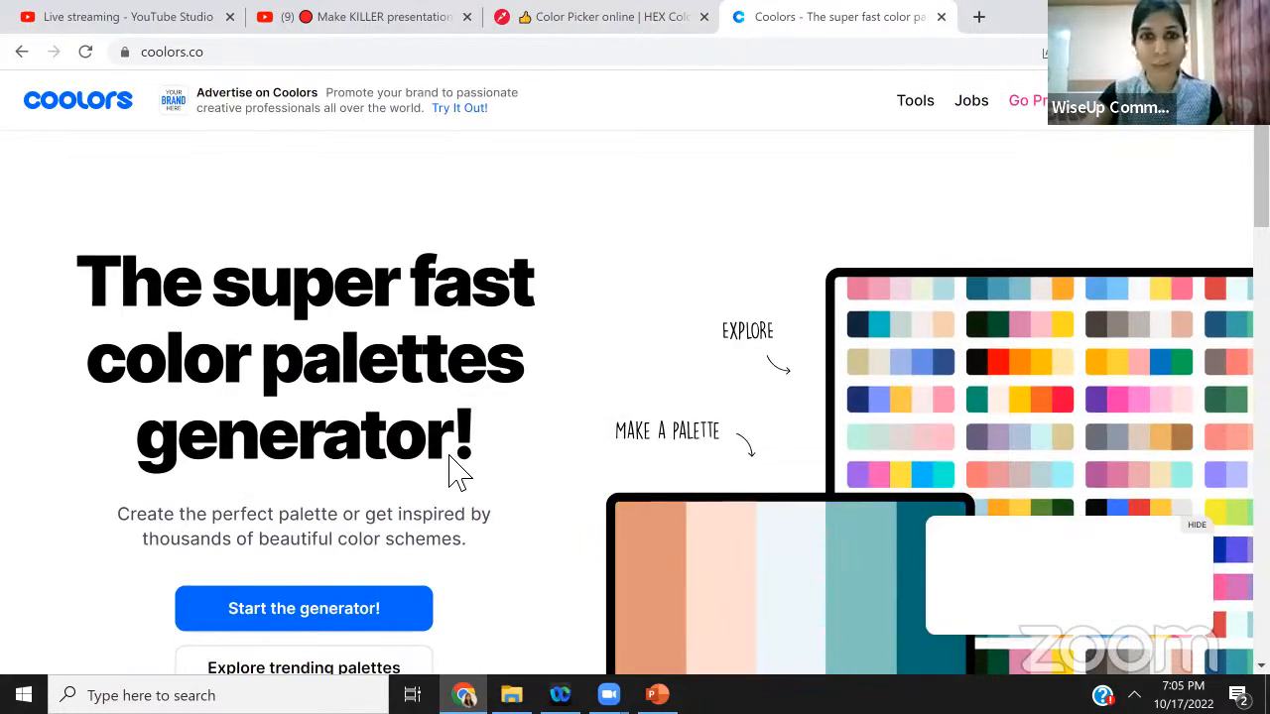
Start the Coolors palette generator and remove the first two colour columns
scroll(462, 456, "down", 1)
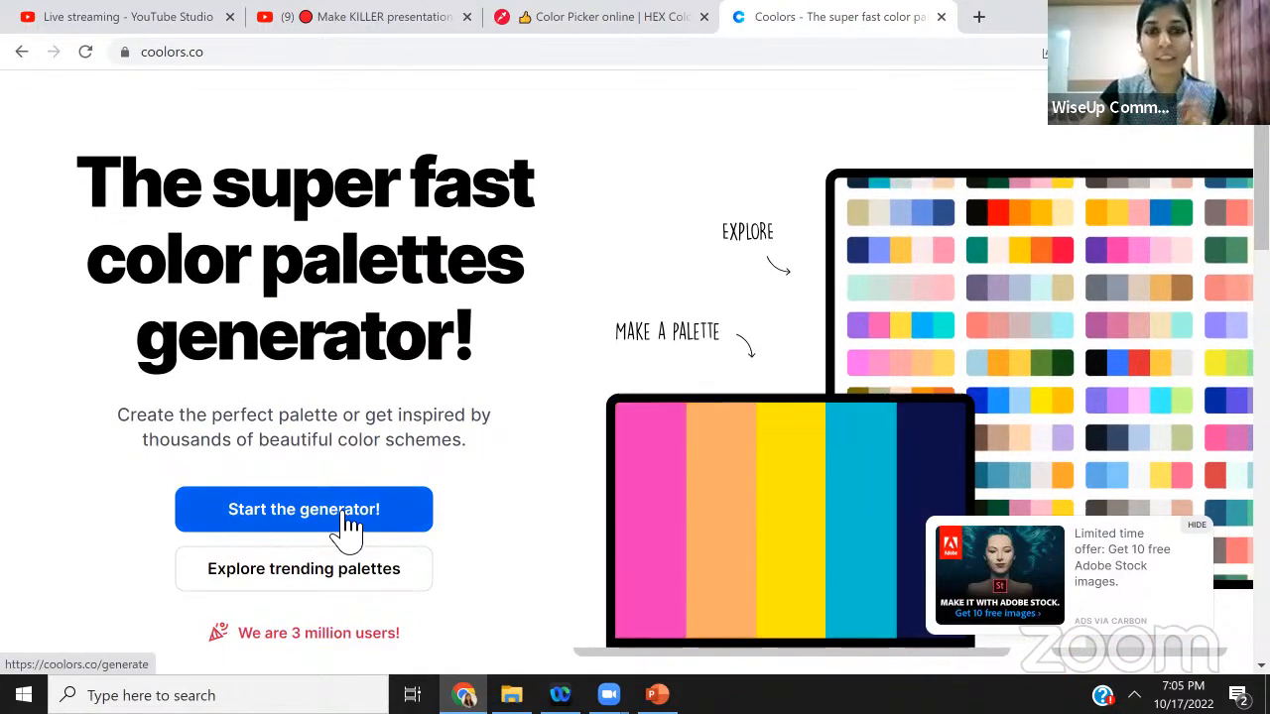
left_click(347, 529)
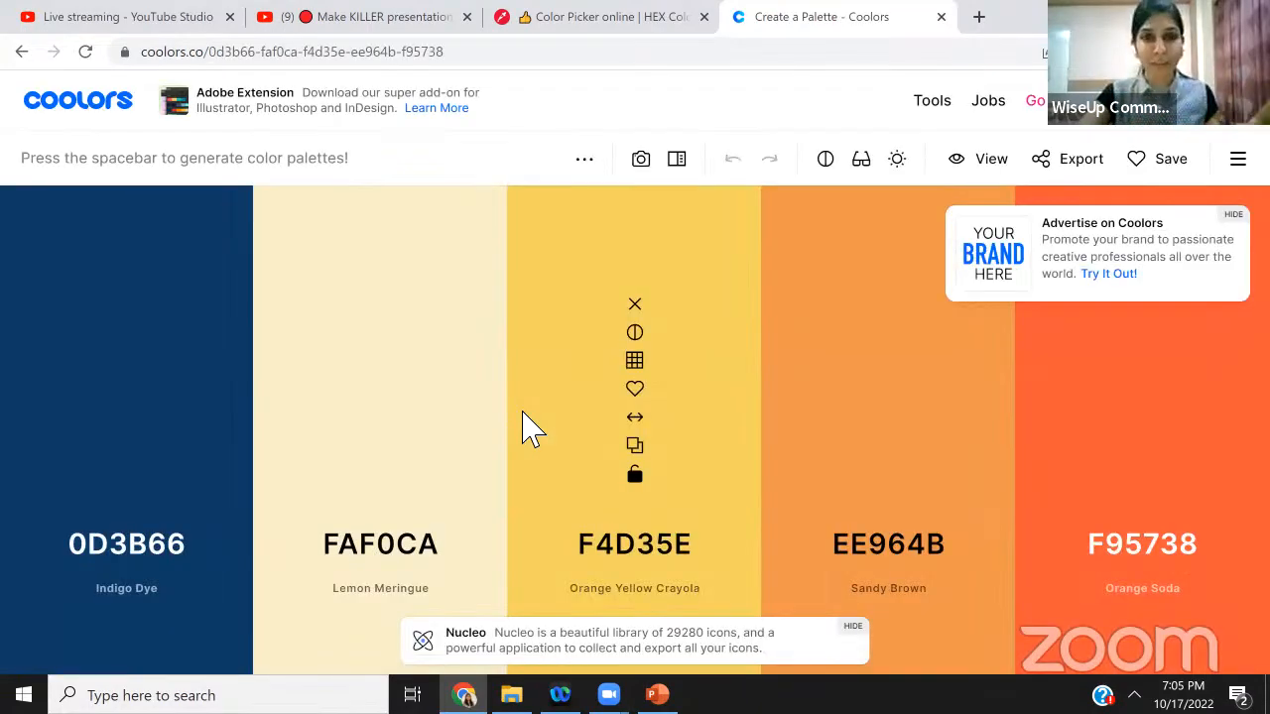
mouse_move(536, 454)
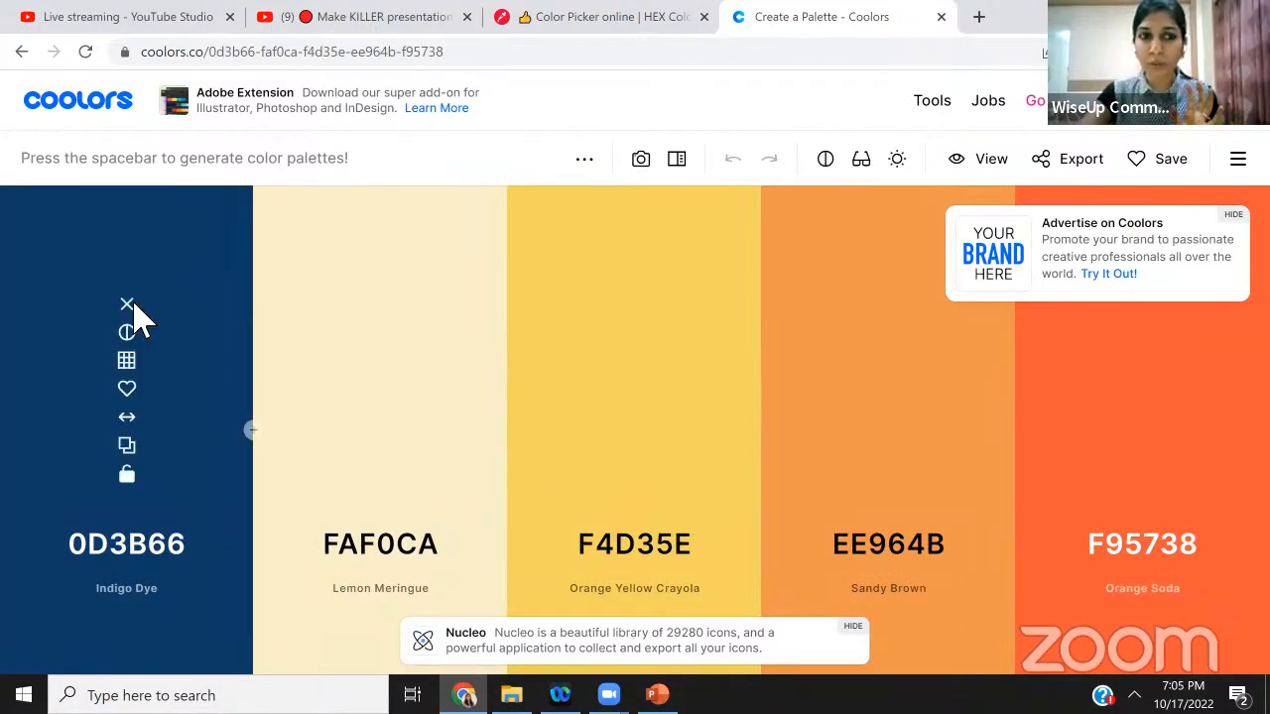
left_click(127, 305)
left_click(158, 305)
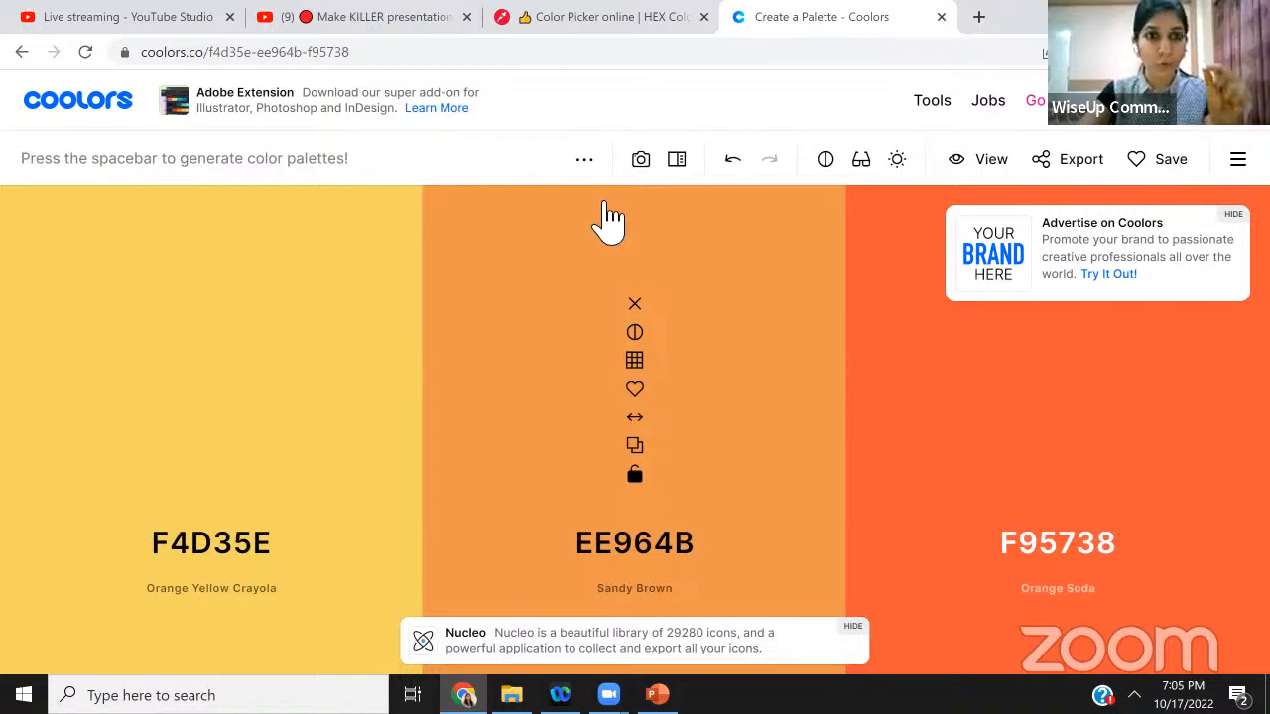
Set the middle colour to d6a64f, copied from the sampled gold, and lock it
left_click(591, 22)
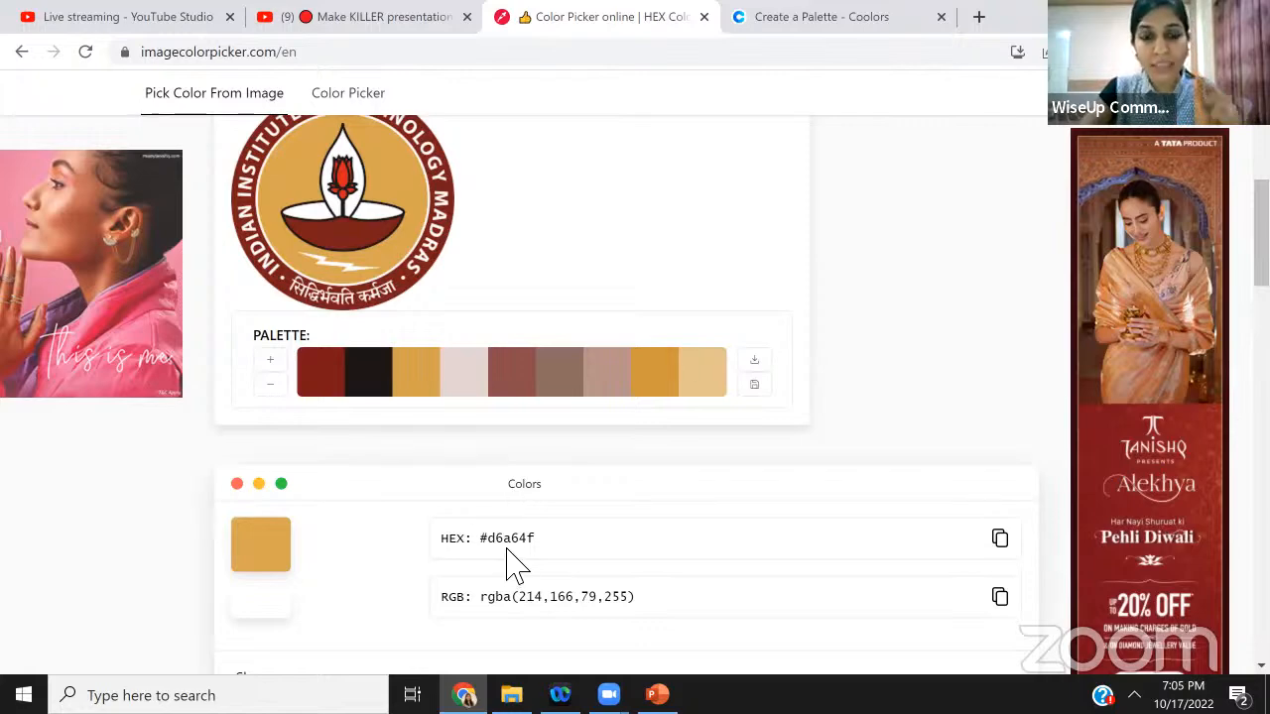
left_click(875, 26)
left_click(624, 550)
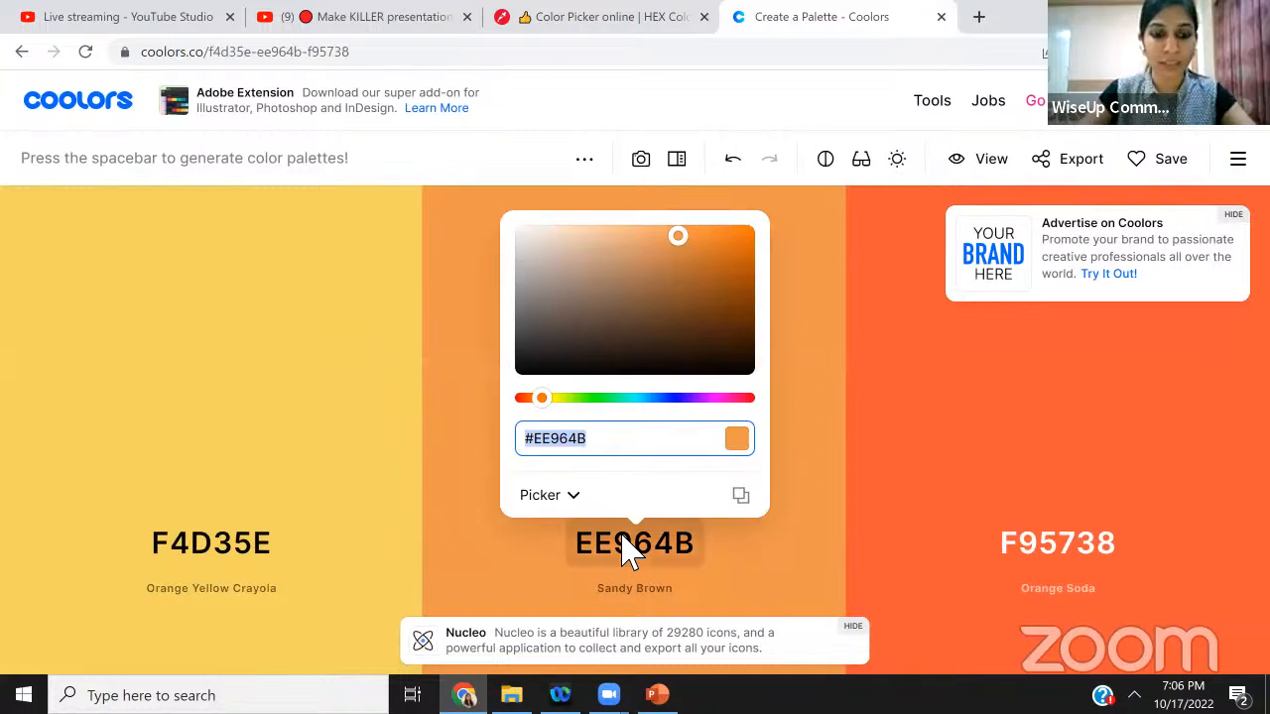
type("d6a")
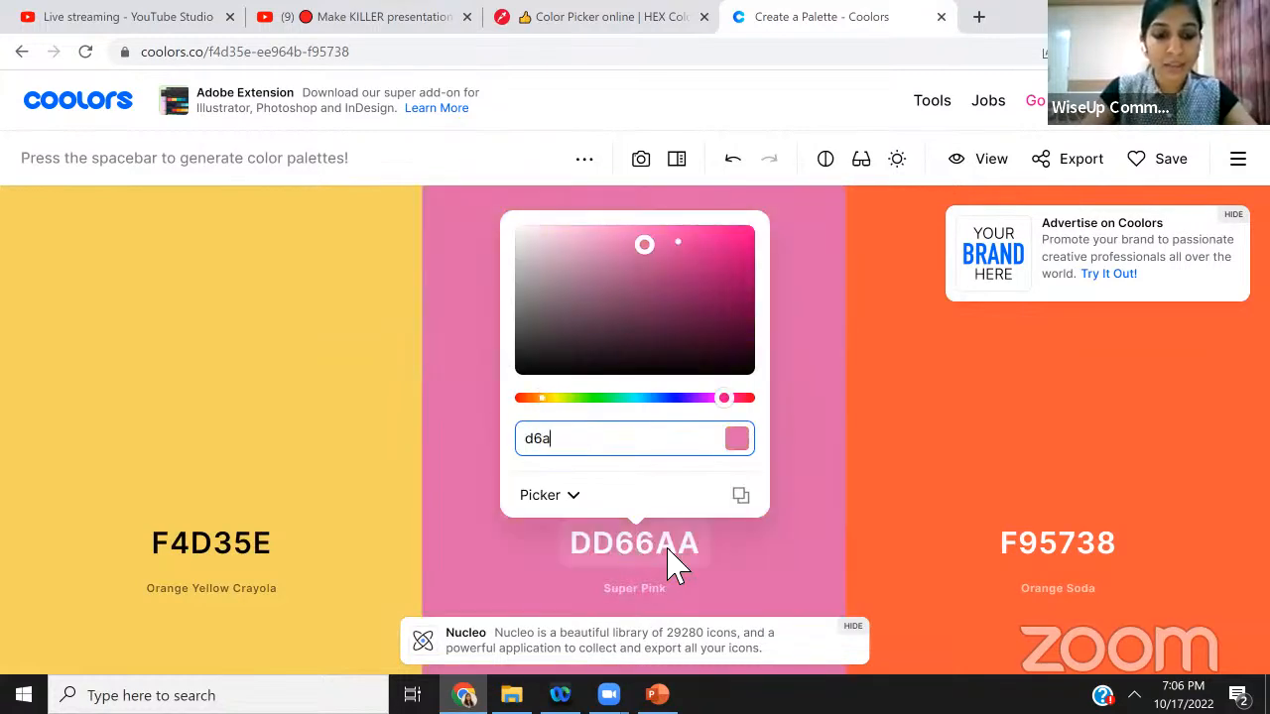
type("64f")
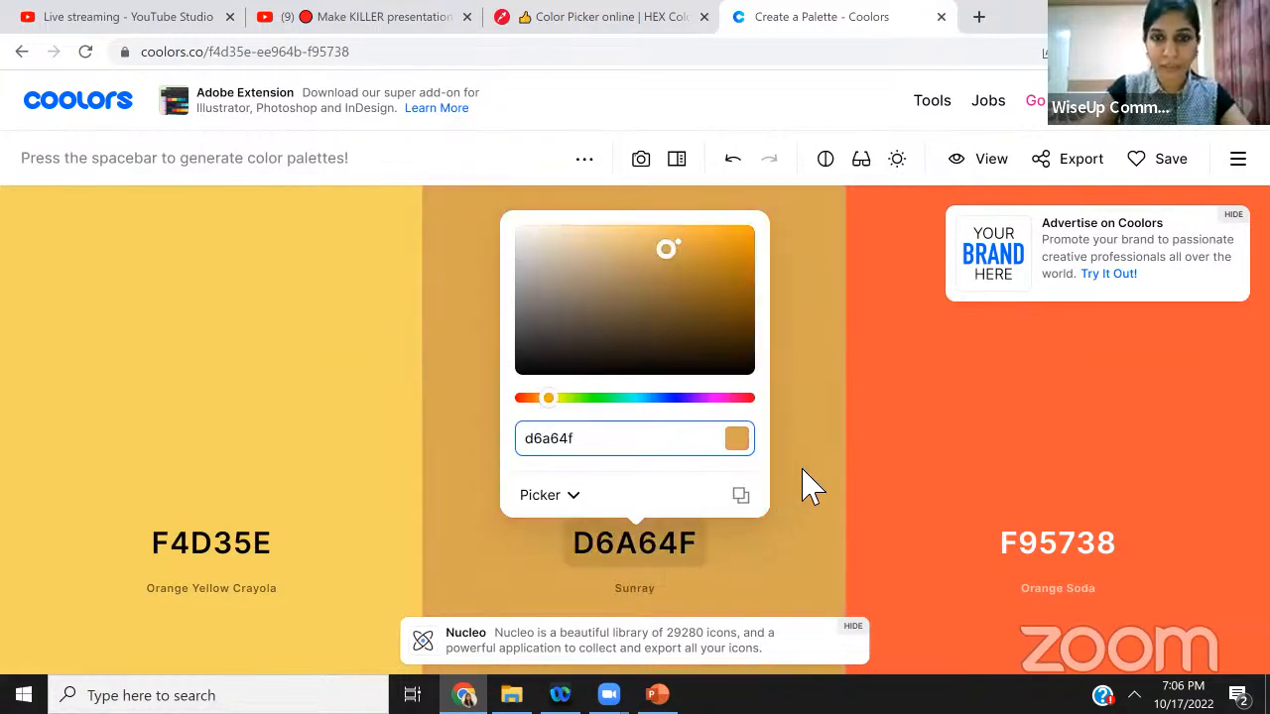
left_click(811, 484)
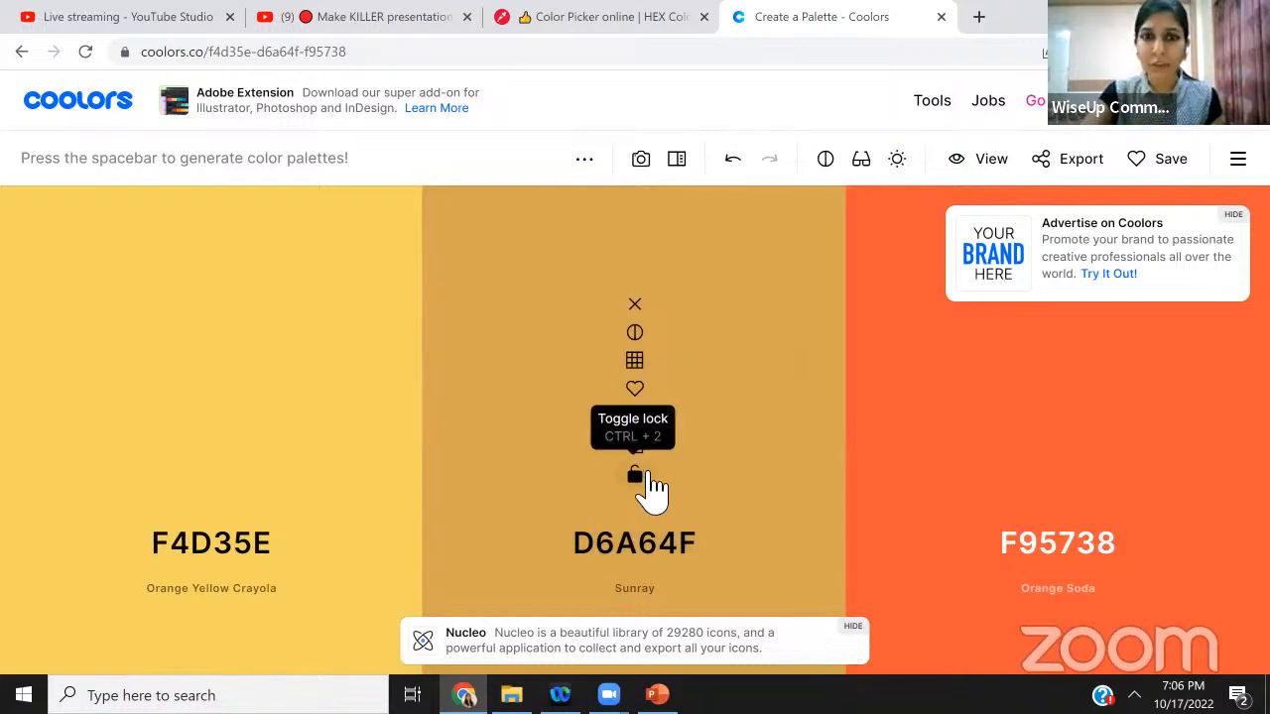
left_click(649, 476)
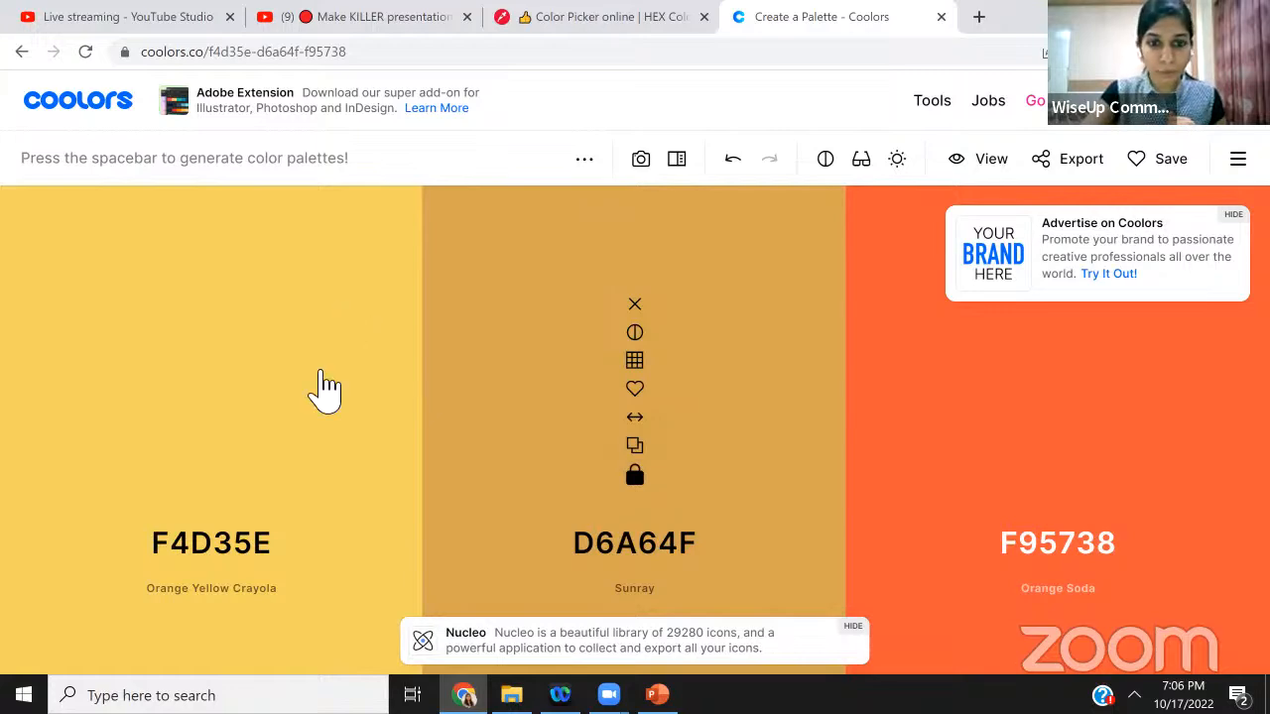
Re-sample the logo's red and set the first colour column to 781f19
key("ctrl+shift+Tab")
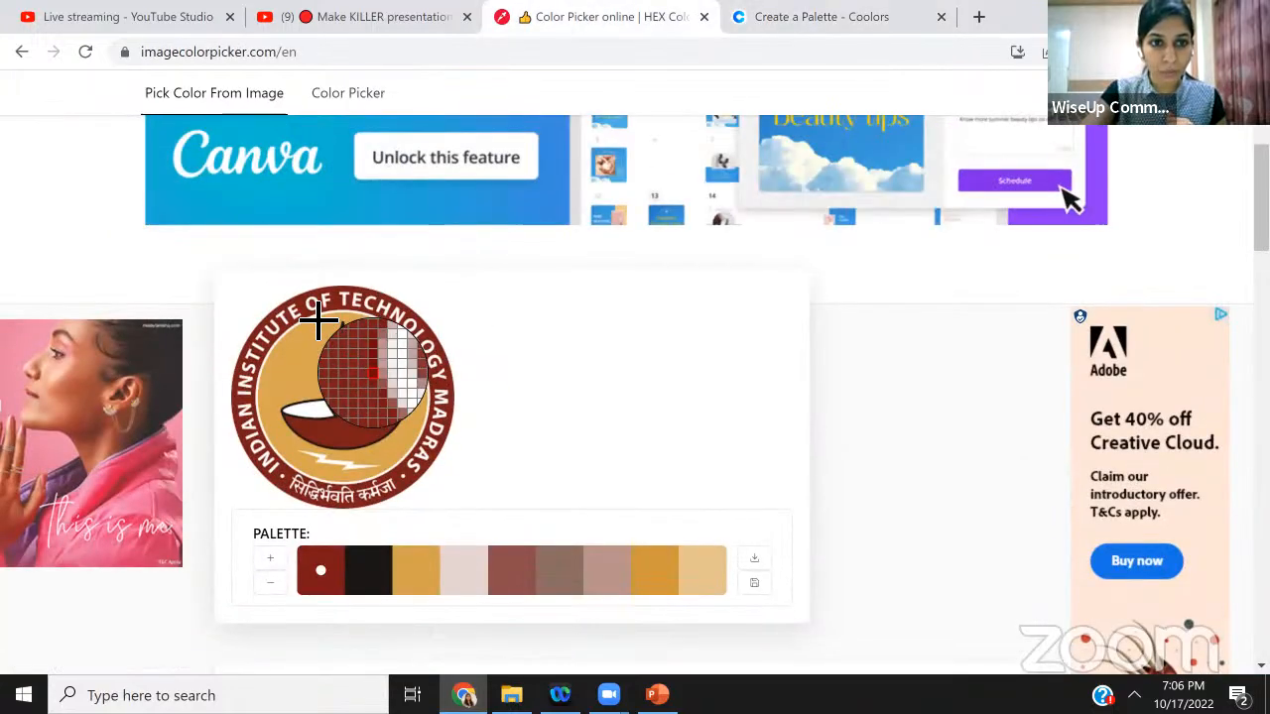
scroll(728, 308, "down", 2)
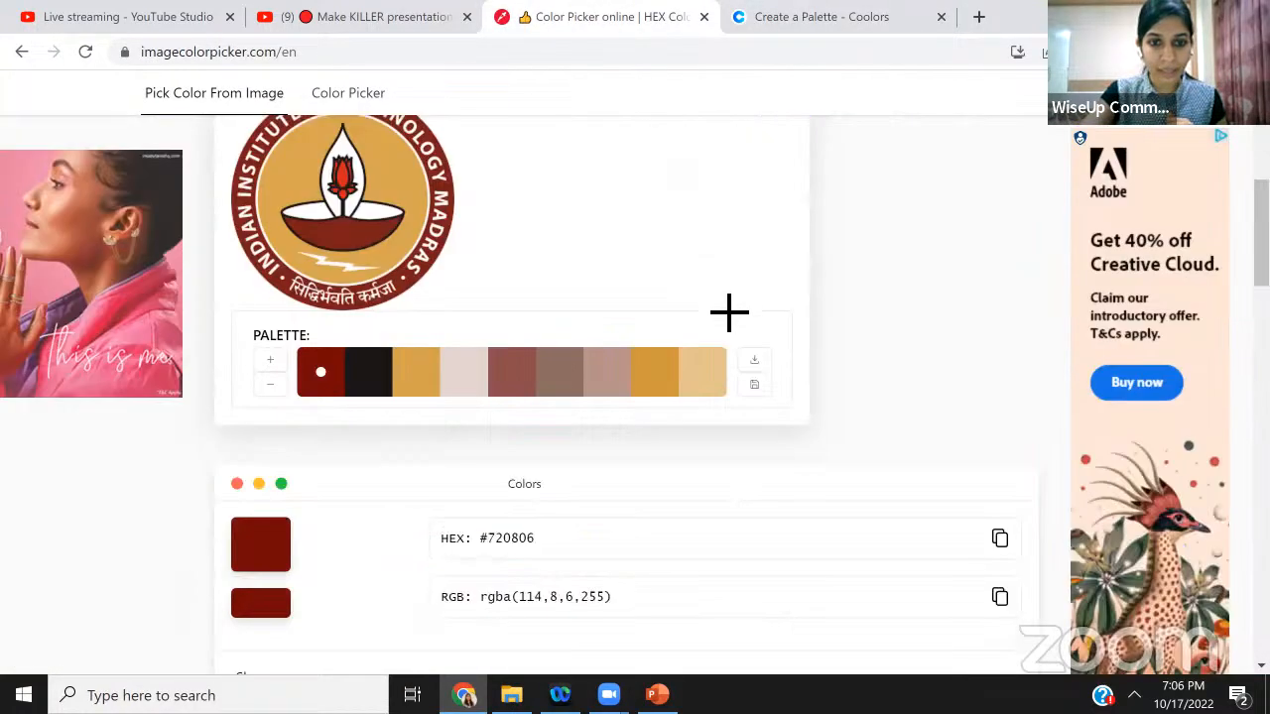
left_click(411, 283)
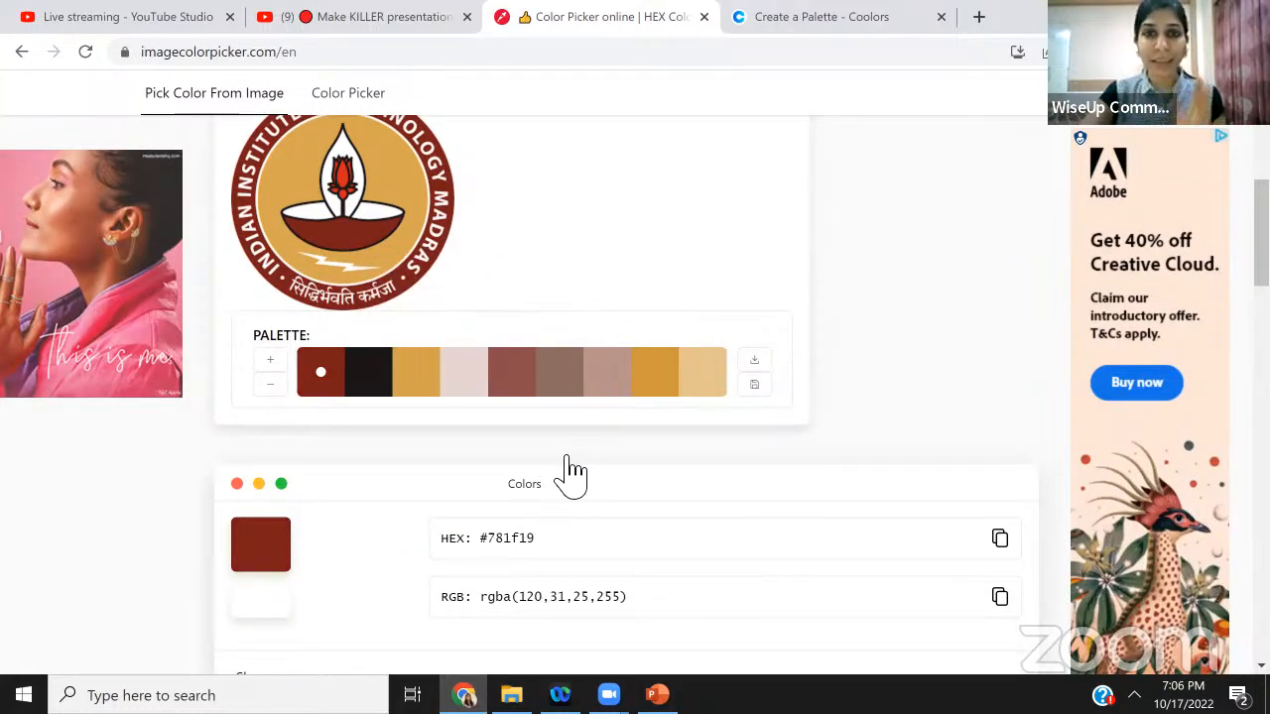
left_click(800, 22)
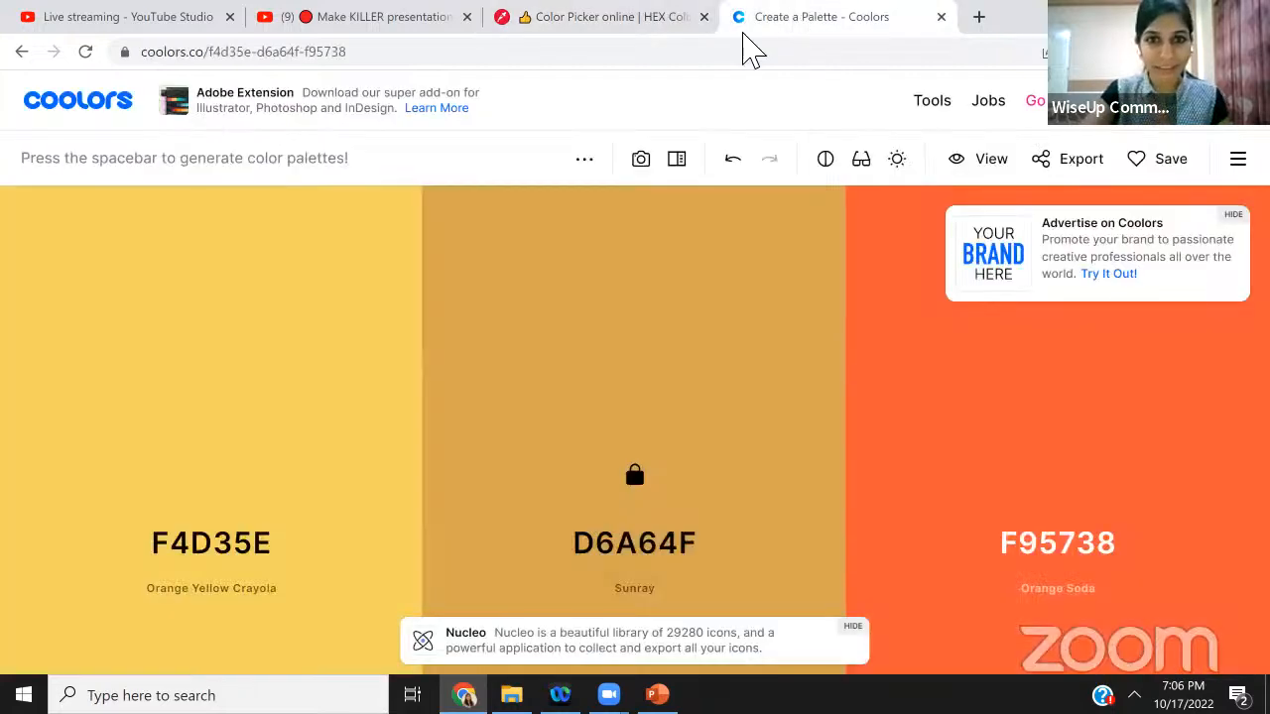
left_click(228, 547)
type("7")
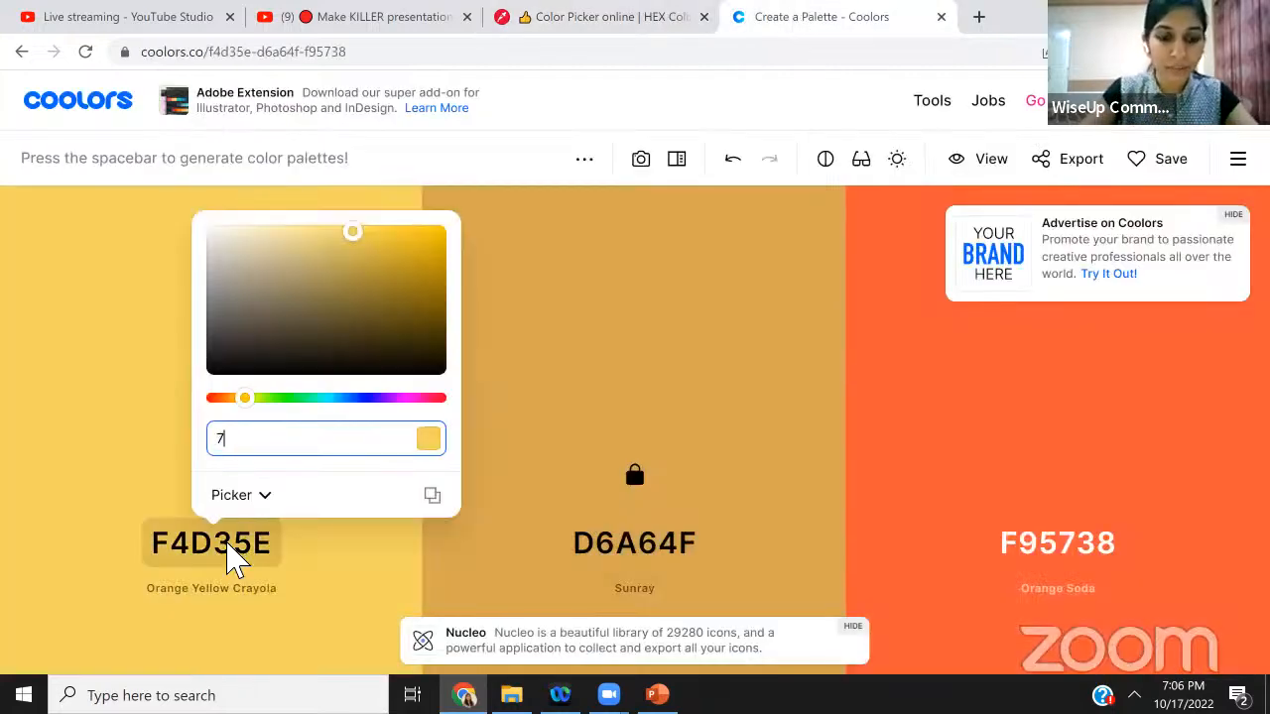
type("81f19")
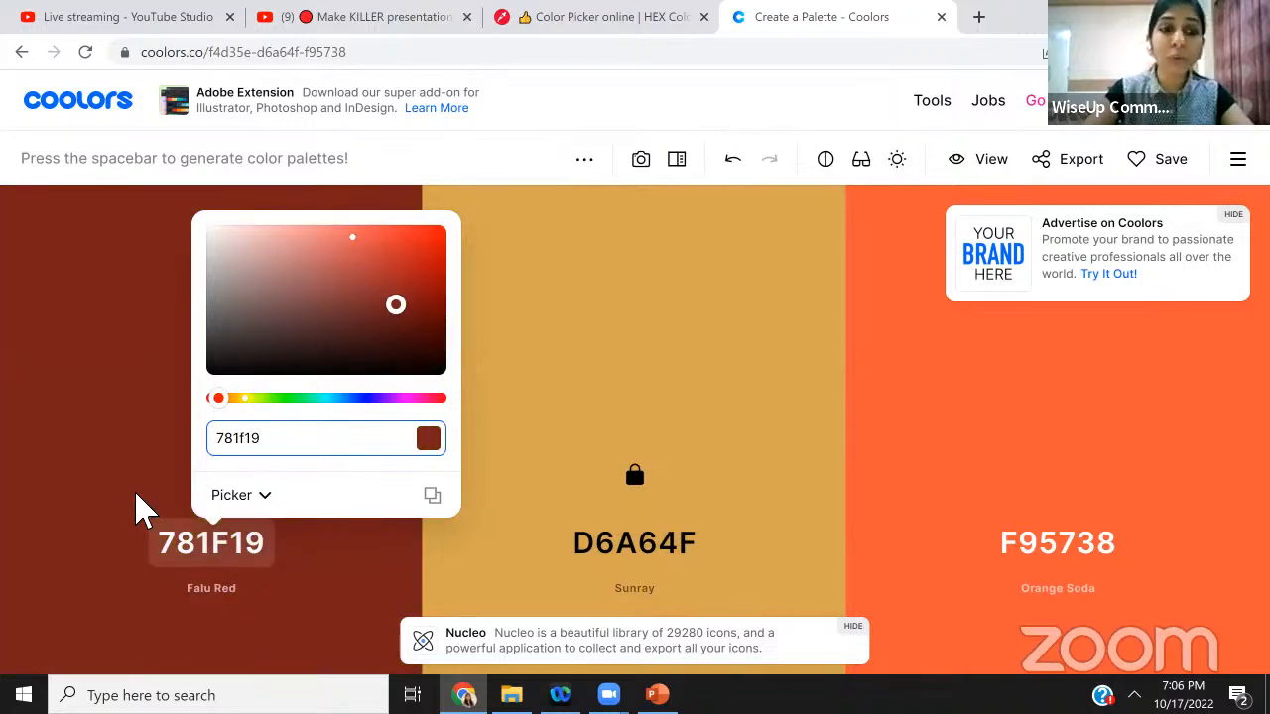
left_click(113, 445)
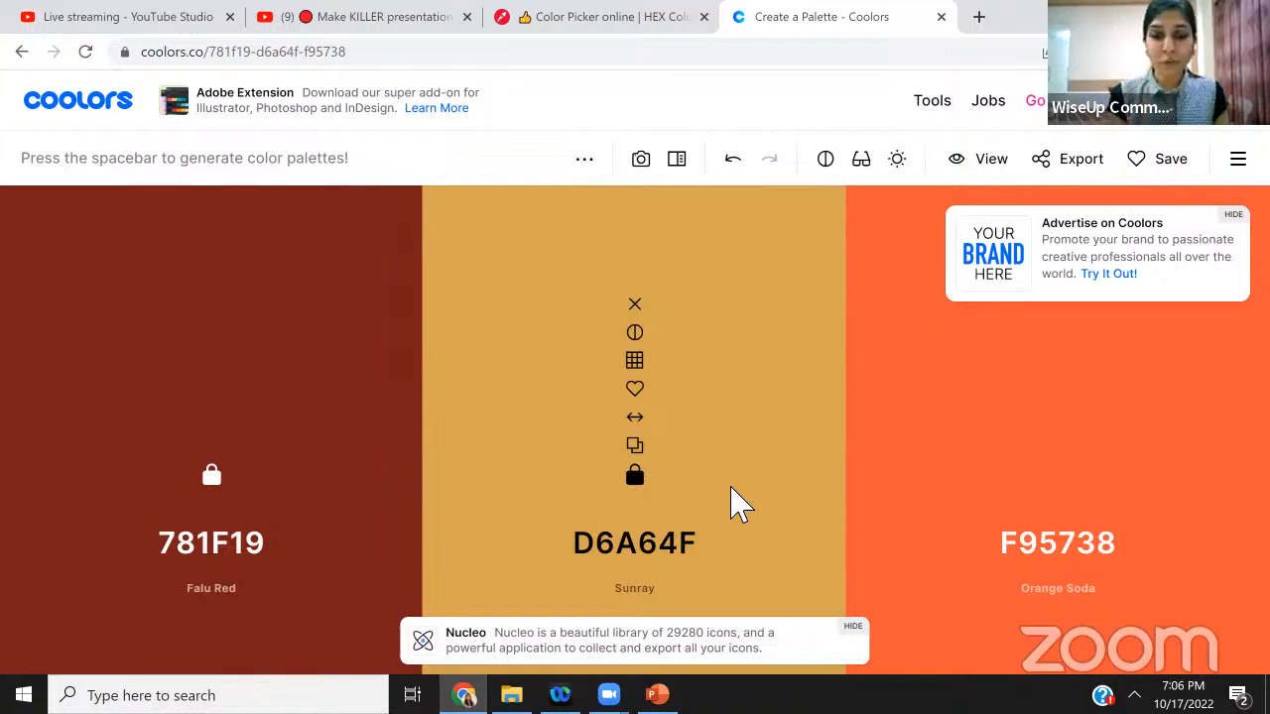
Generate new palettes until the third colour becomes 233D4D
key("space")
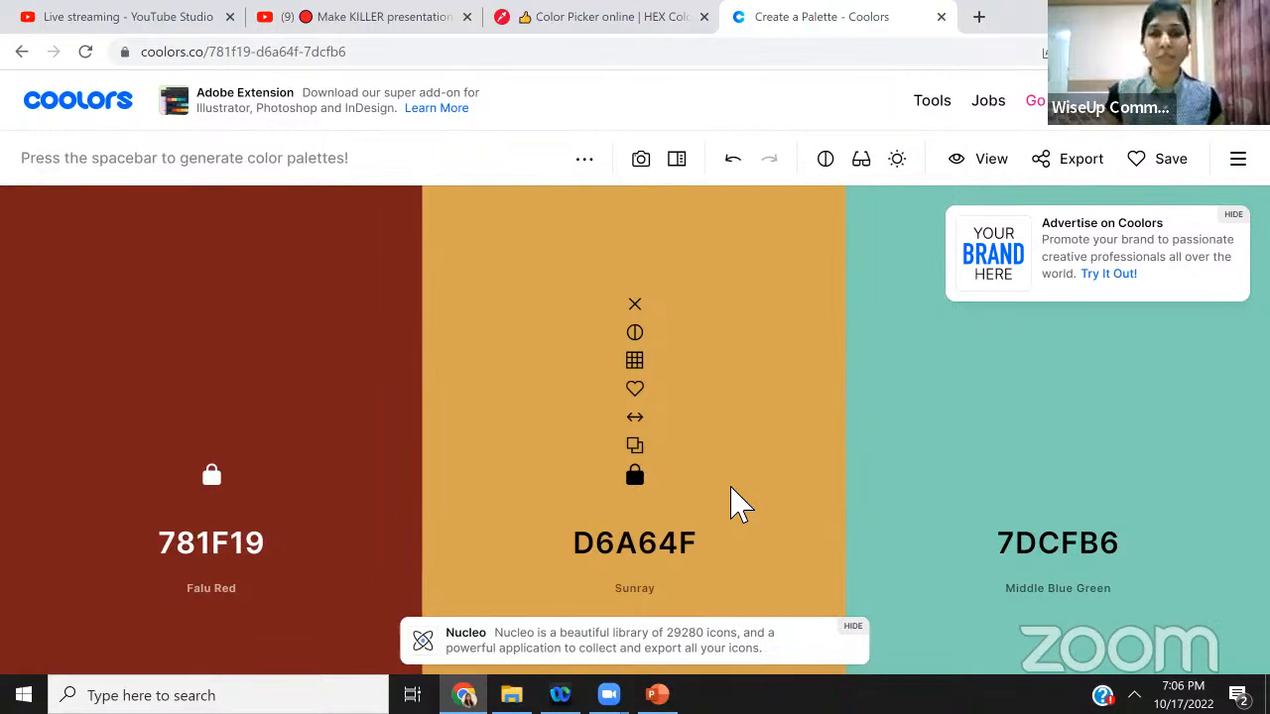
key("space")
key("space")
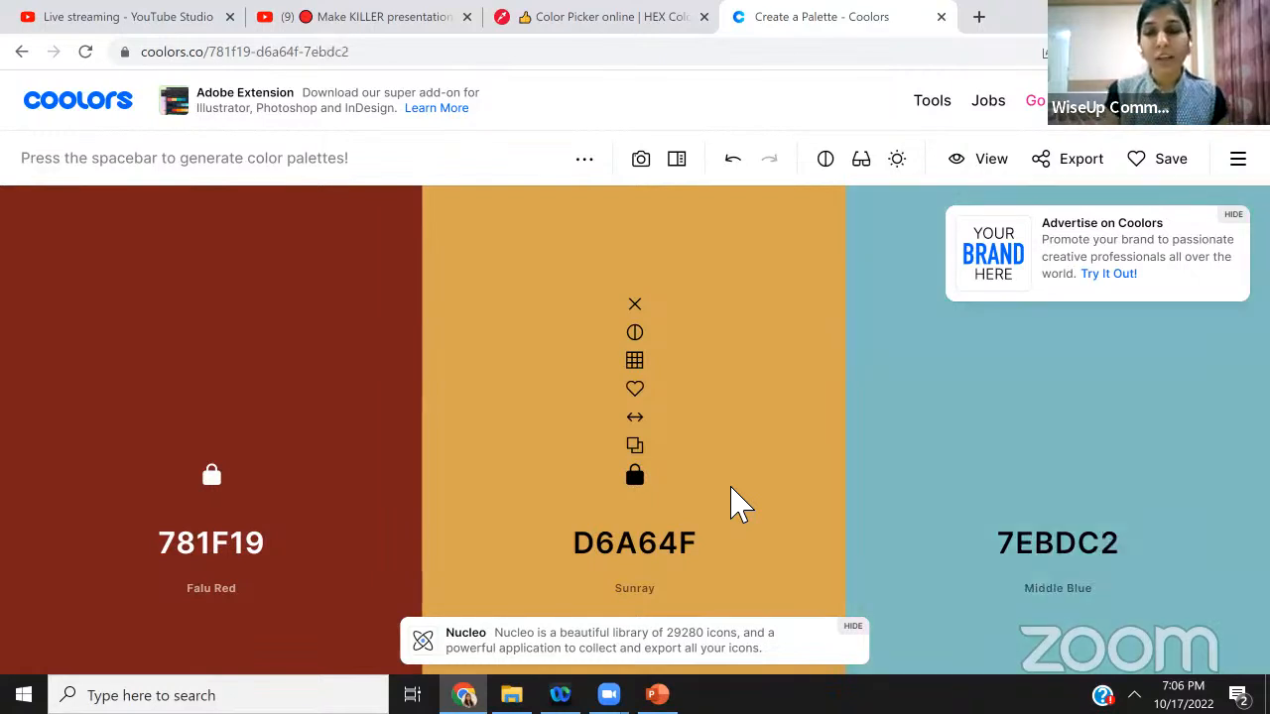
key("space")
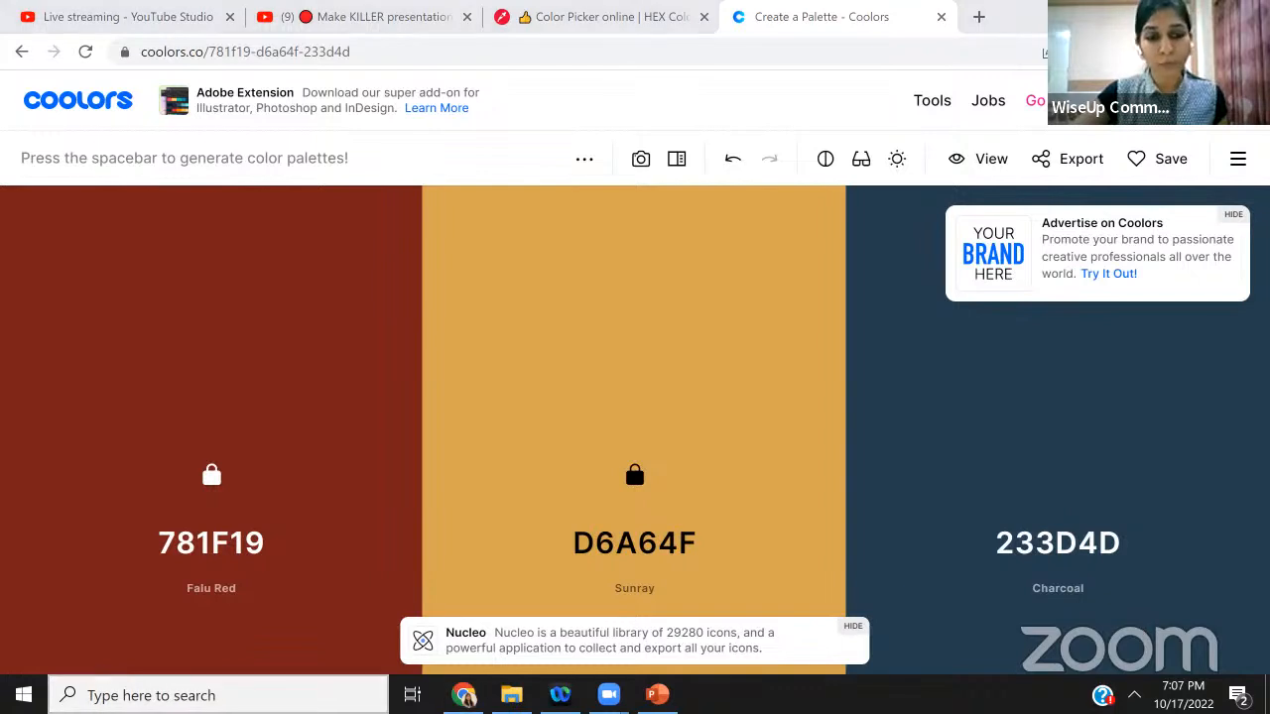
Open the Snipping Tool and capture a snip of the three-colour palette
left_click(228, 696)
type("snippi")
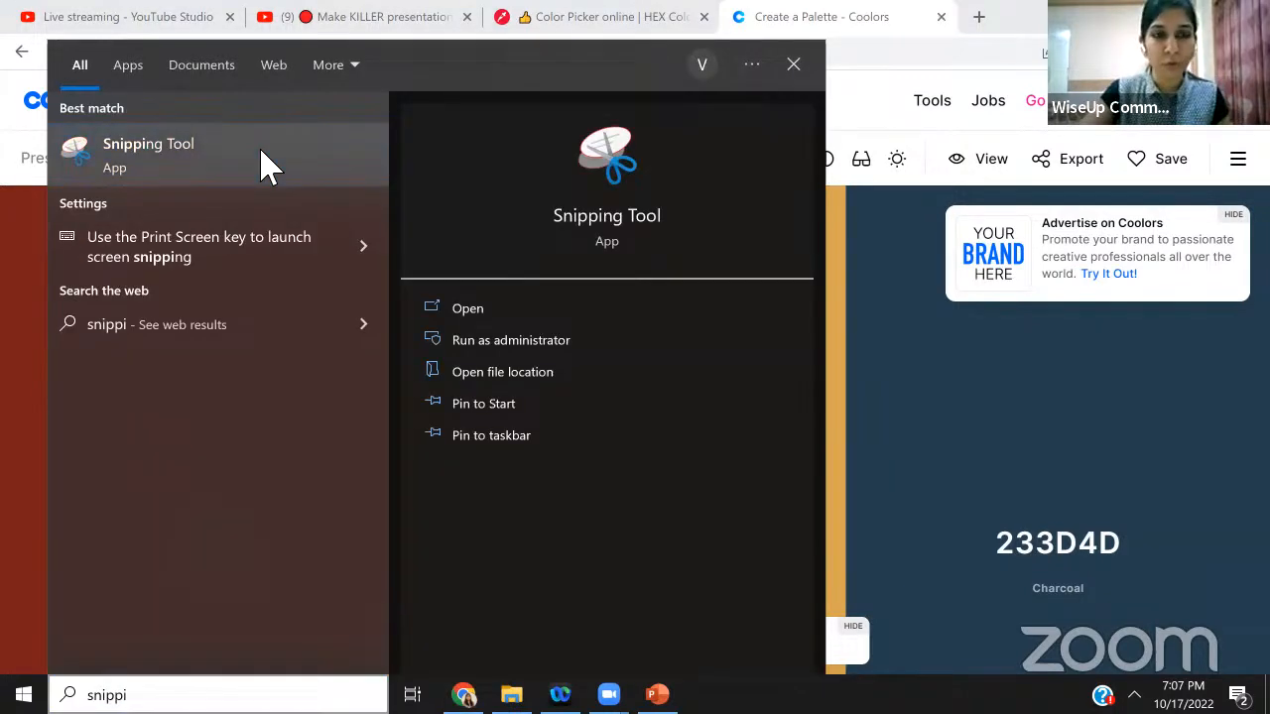
left_click(267, 165)
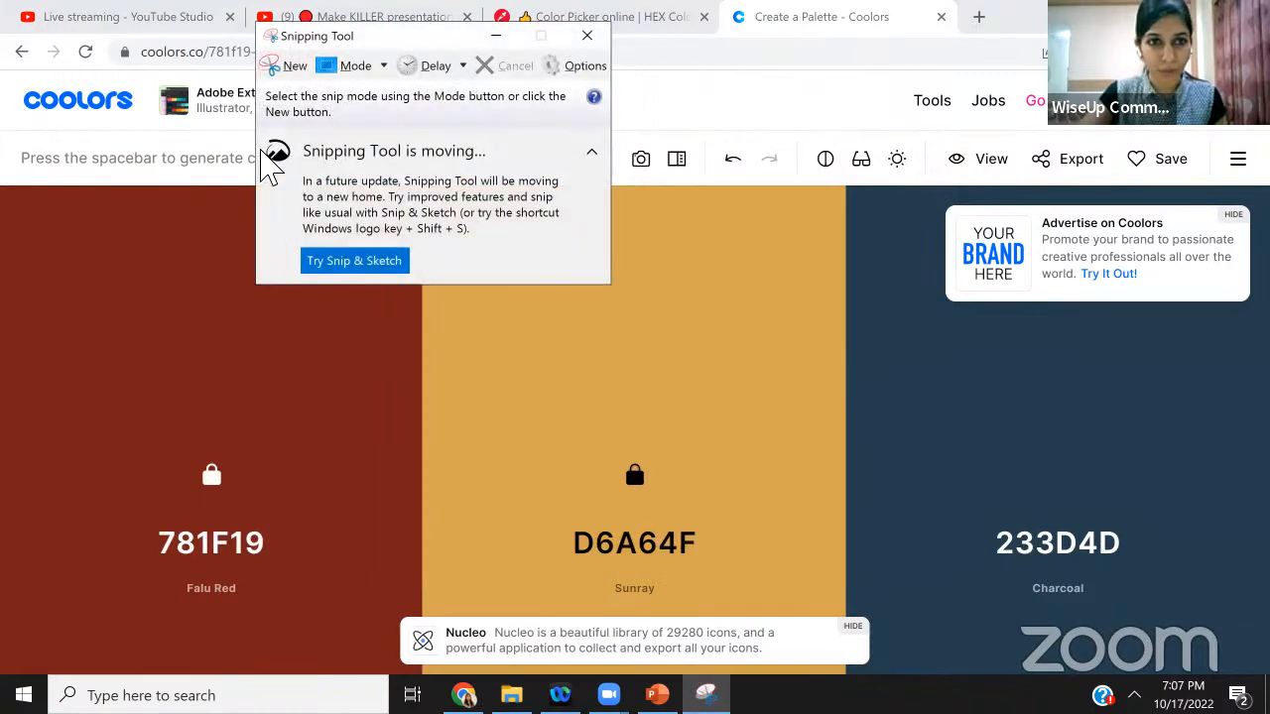
key("ctrl+n")
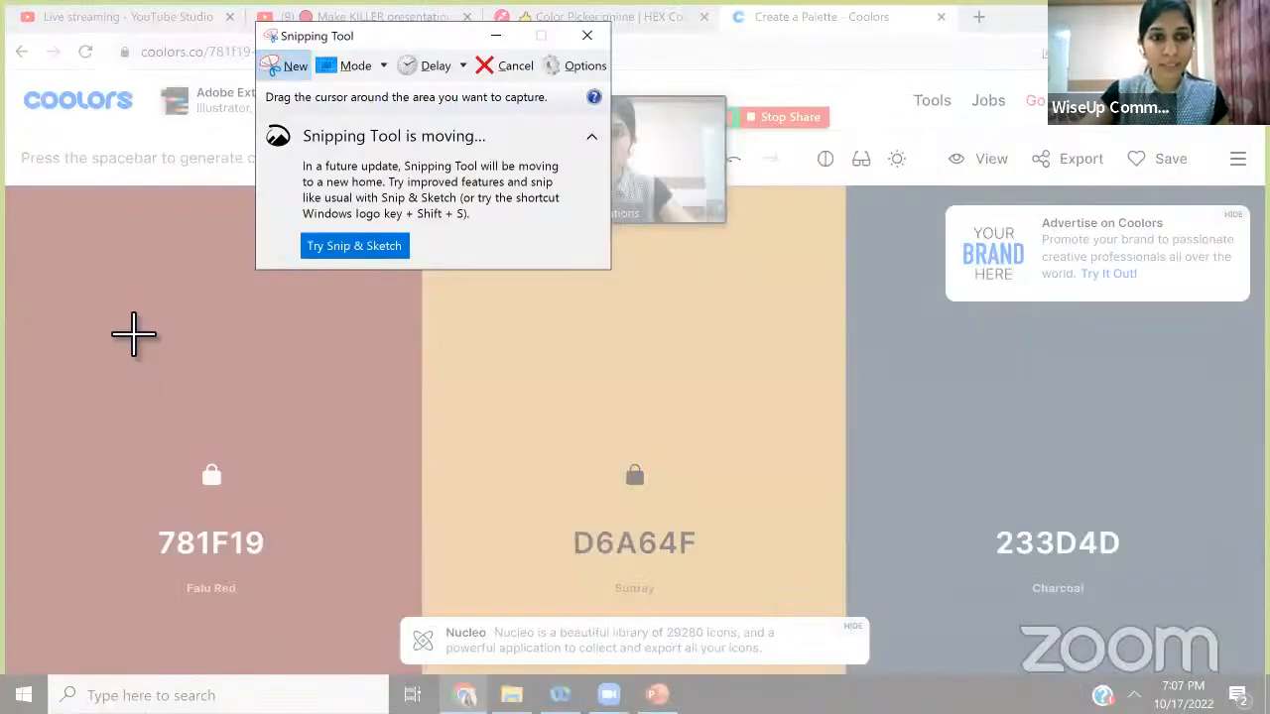
left_click_drag(118, 319, 1106, 447)
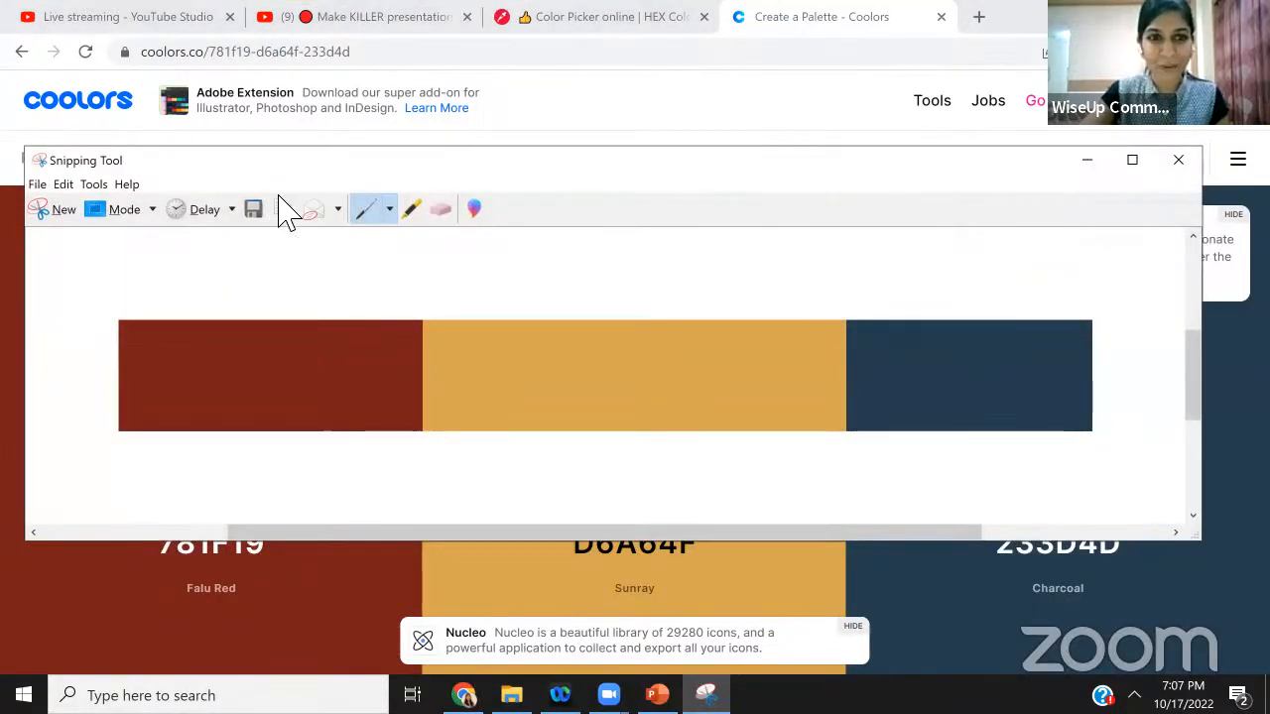
Copy the palette snip, switch to PowerPoint, add a new blank slide after the Contents slide and paste the palette onto it
left_click(282, 210)
left_click(657, 694)
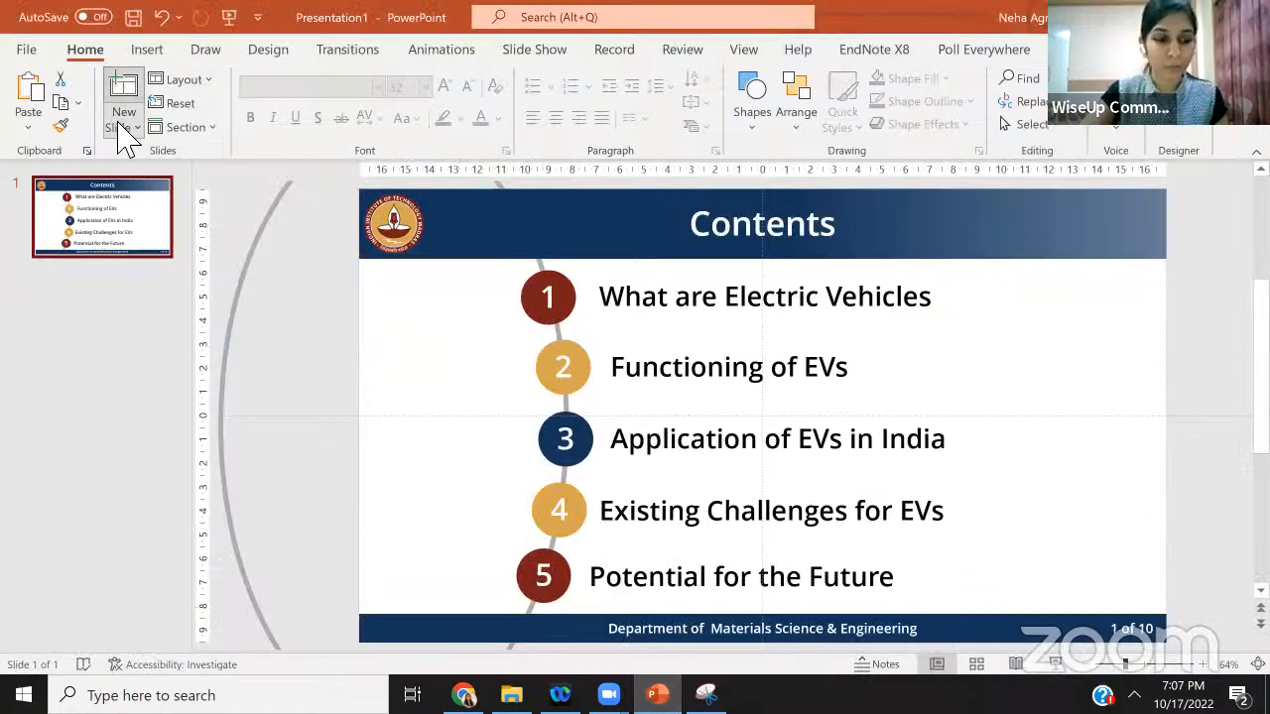
left_click(123, 123)
left_click(170, 405)
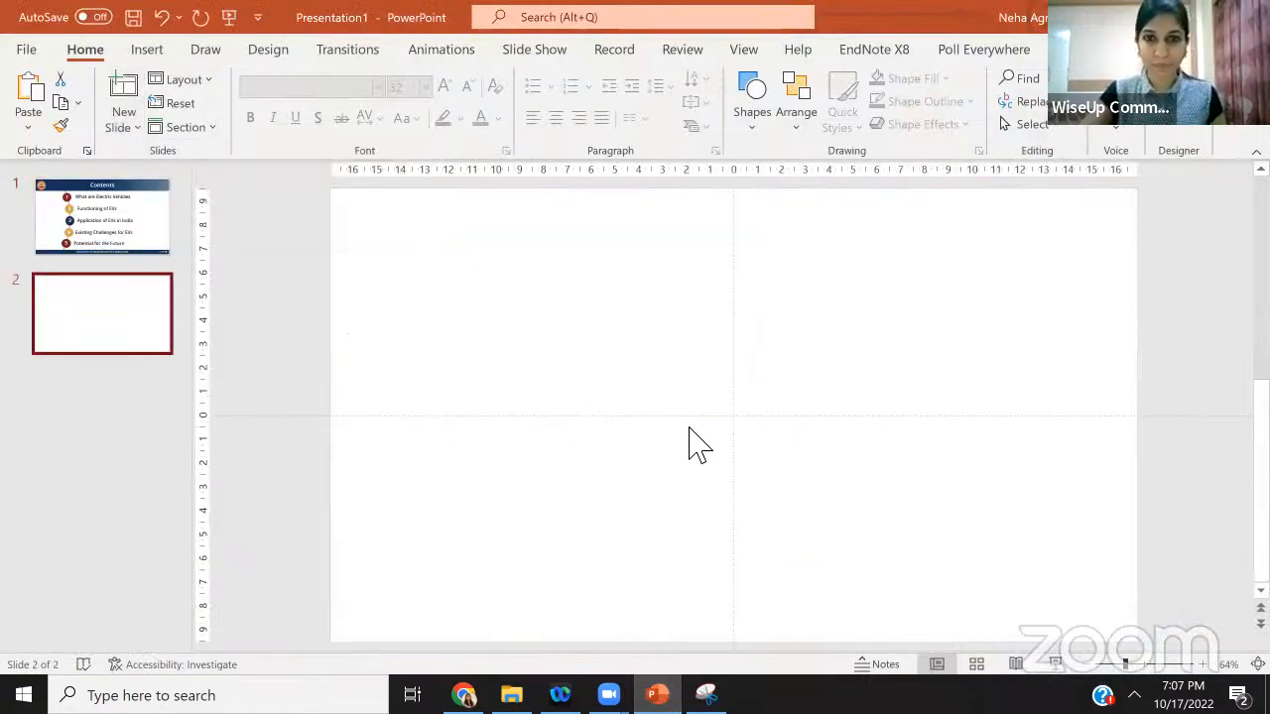
left_click(104, 211)
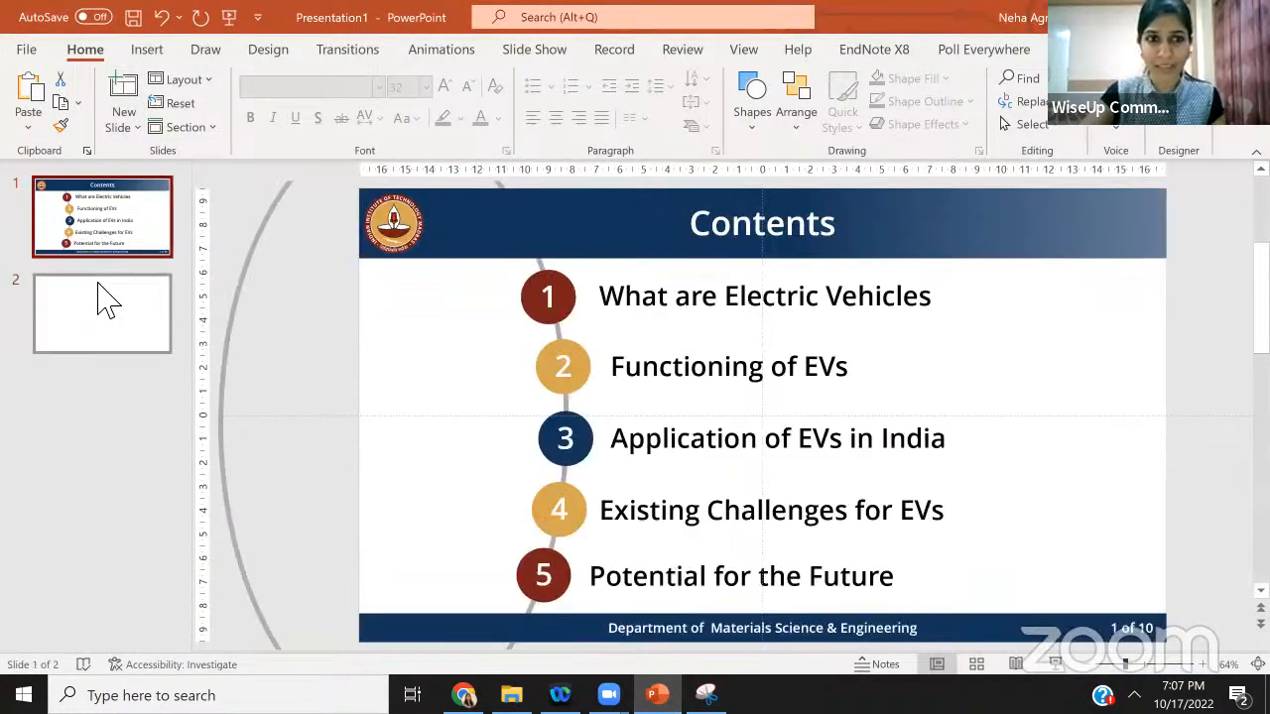
left_click(107, 310)
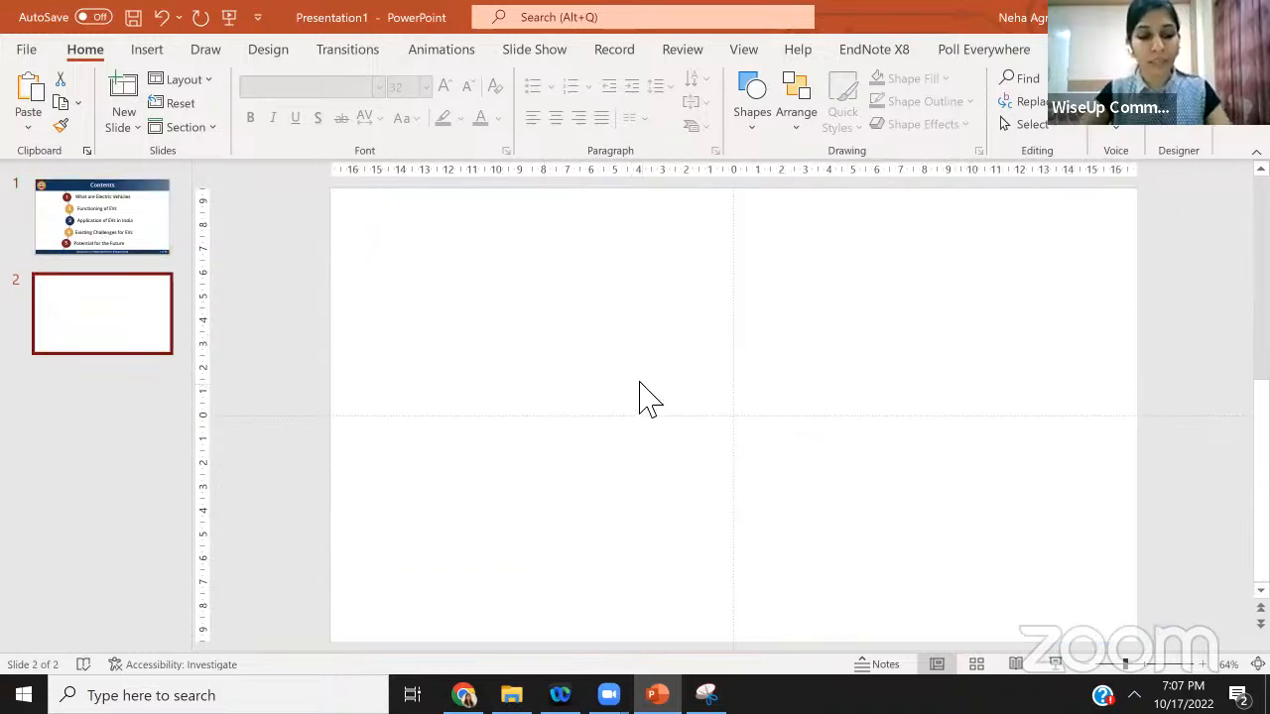
key("ctrl+v")
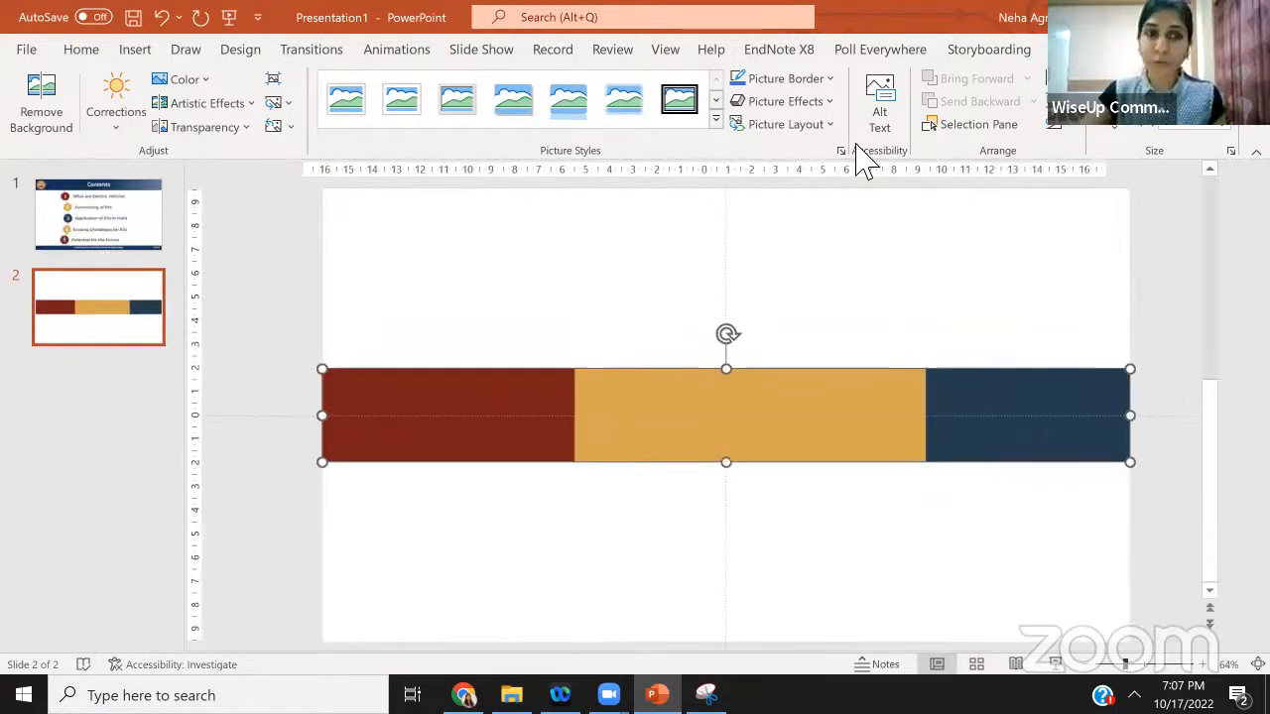
Compare the Contents slide's colours with the pasted palette on slide 2 and start inserting content there
left_click(65, 212)
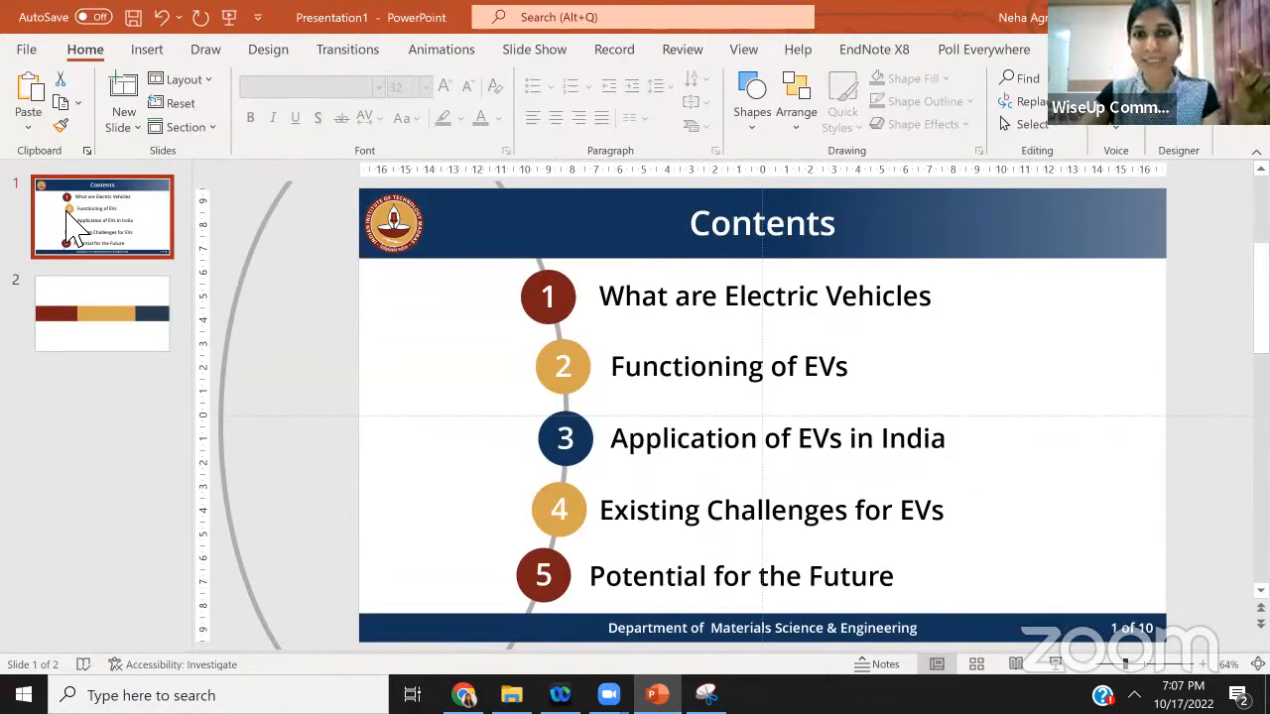
left_click(76, 317)
left_click(165, 51)
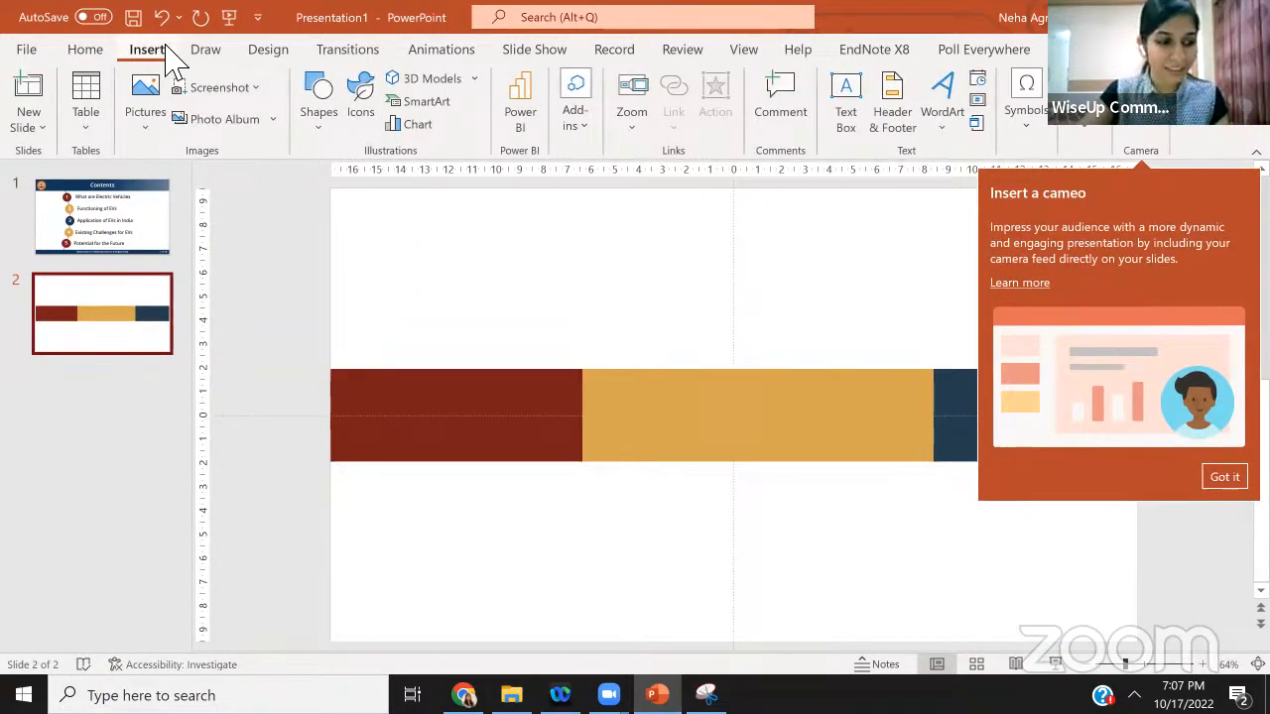